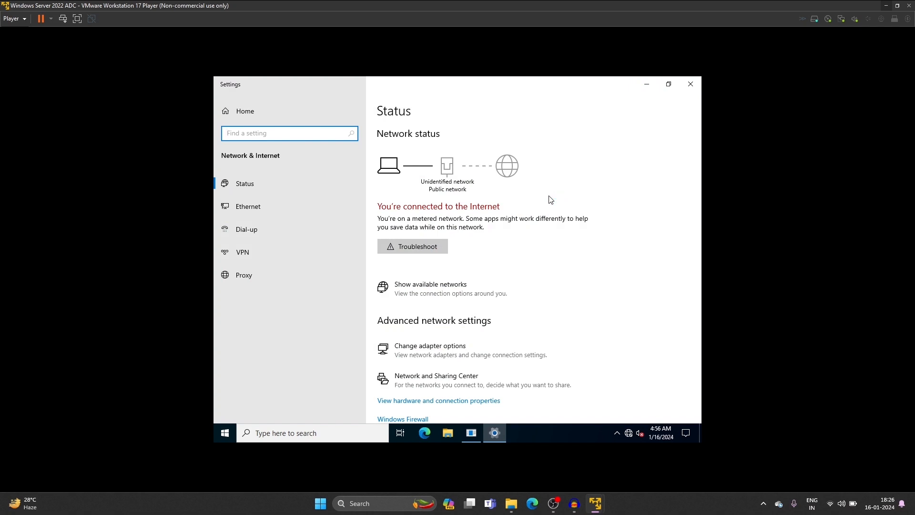
# Set the default gateway of the Ethernet0 adapter's IPv4 properties to 10.0.0.1 and close the network settings windows
pyautogui.scroll(-2, 448, 291)
pyautogui.click(442, 309)
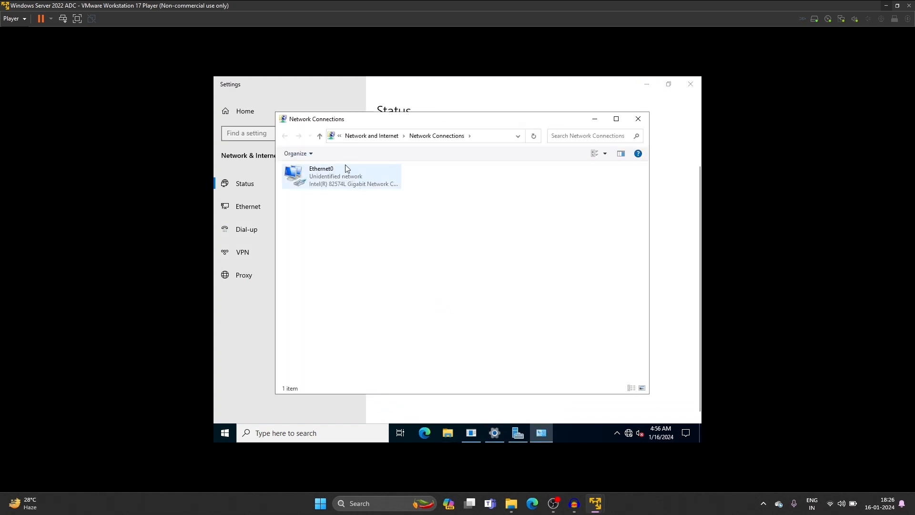
pyautogui.rightClick(344, 173)
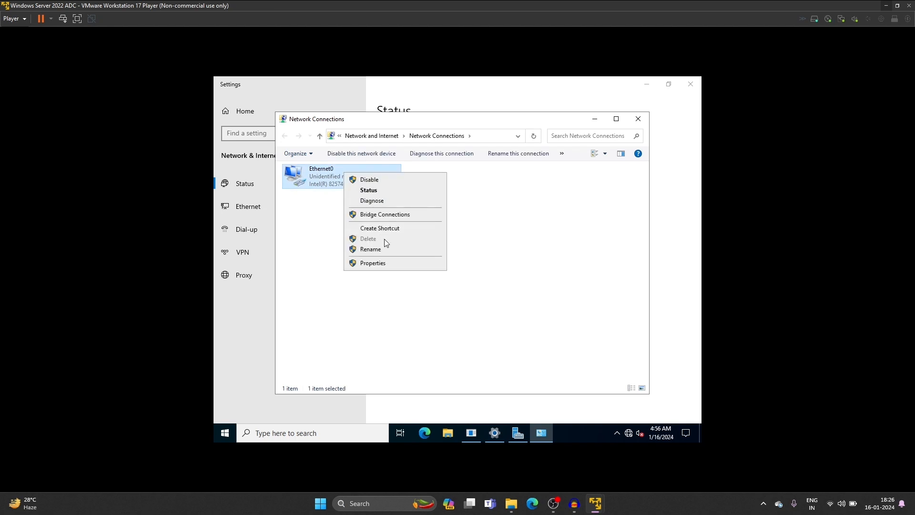
pyautogui.click(386, 266)
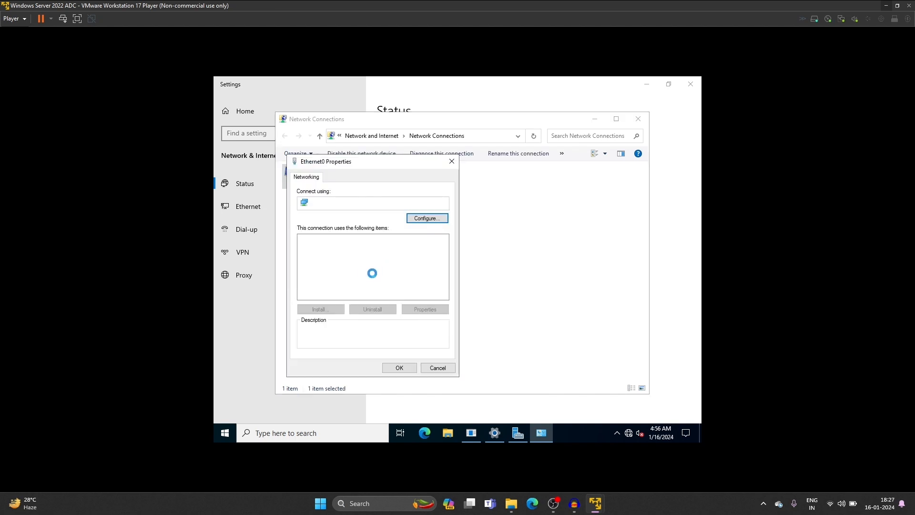
pyautogui.doubleClick(352, 264)
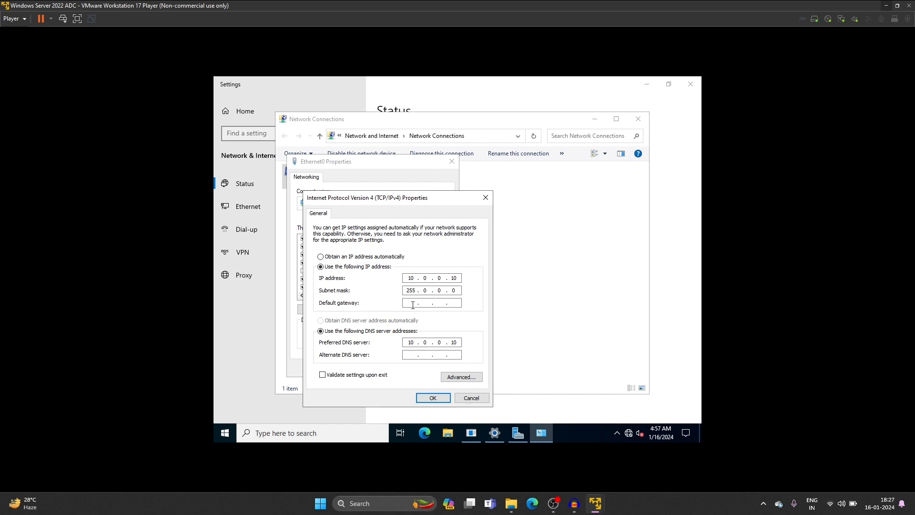
pyautogui.write('10.0.0.1')
pyautogui.click(432, 398)
pyautogui.click(410, 370)
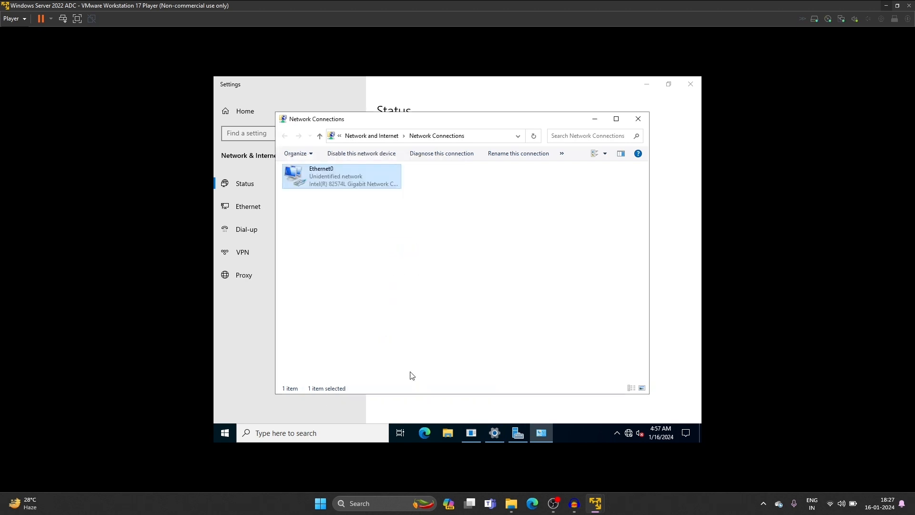
pyautogui.click(638, 119)
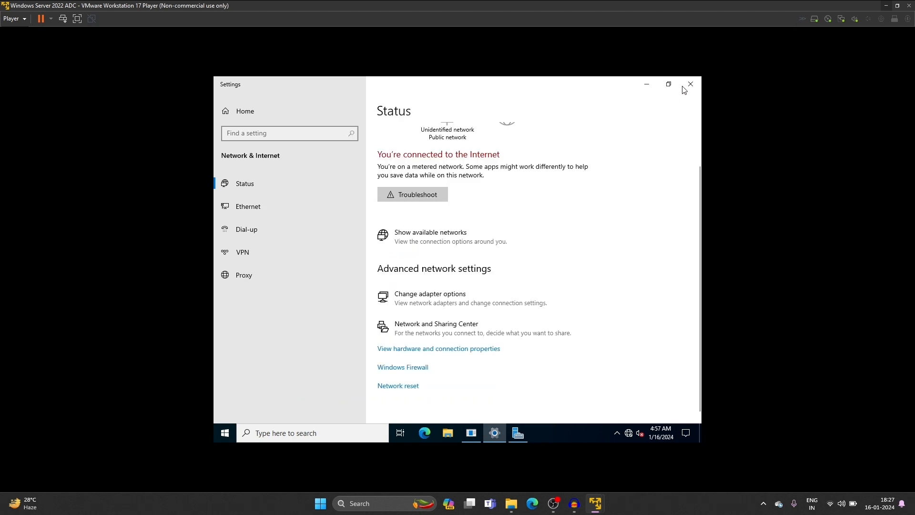
pyautogui.click(690, 85)
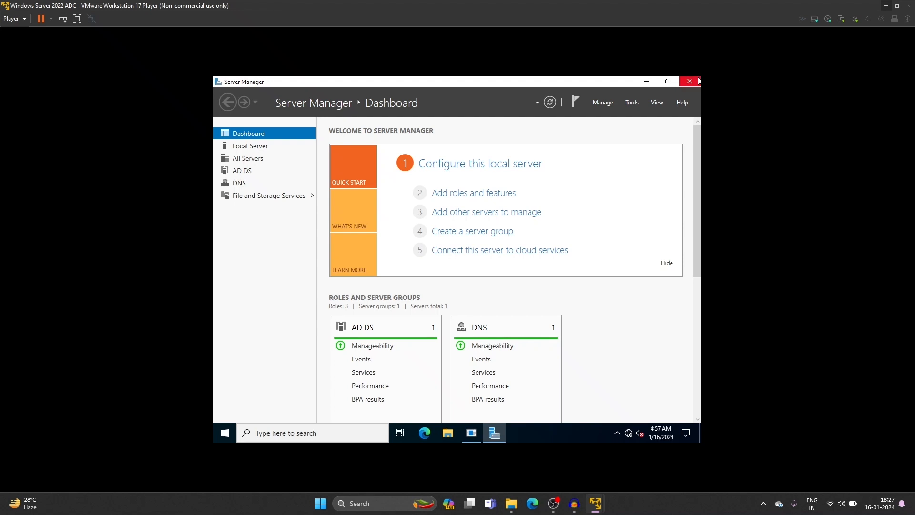
# Start adding roles and features with a role-based or feature-based installation on the 10.0.0.10 server from the server pool
pyautogui.click(631, 104)
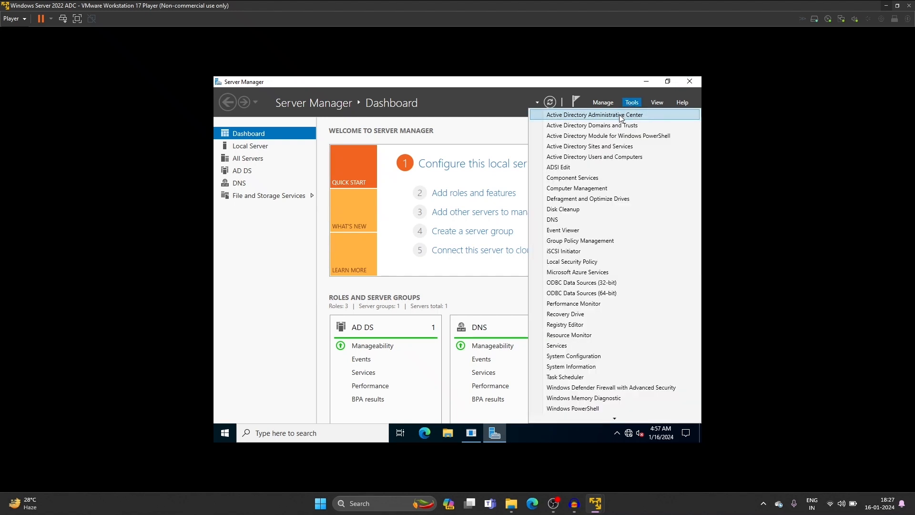
pyautogui.click(479, 195)
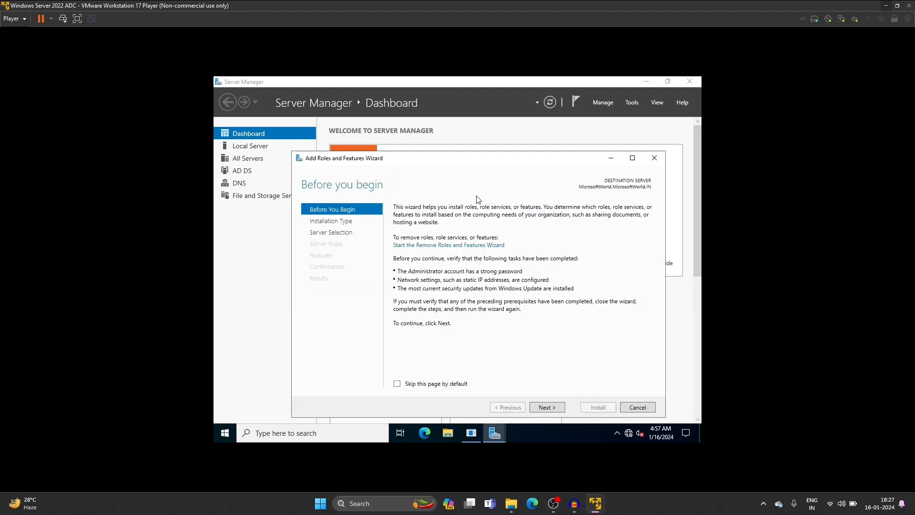
pyautogui.click(546, 407)
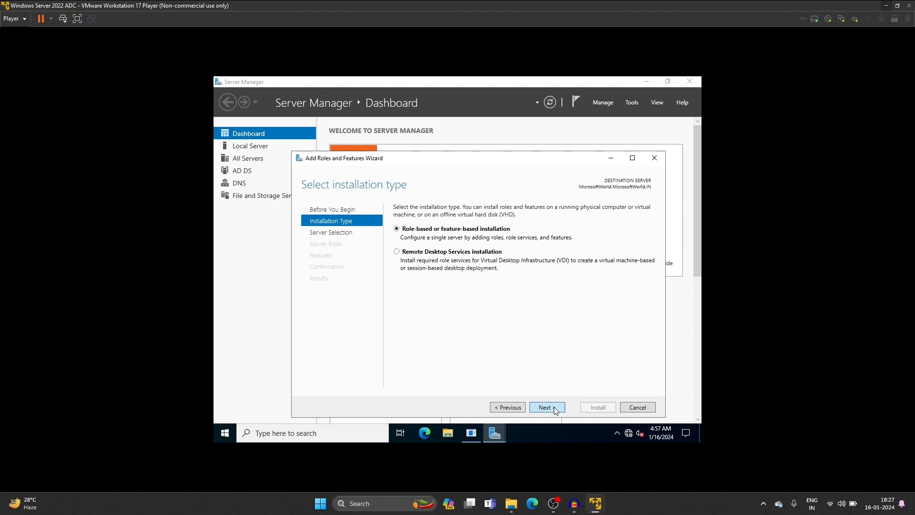
pyautogui.click(554, 407)
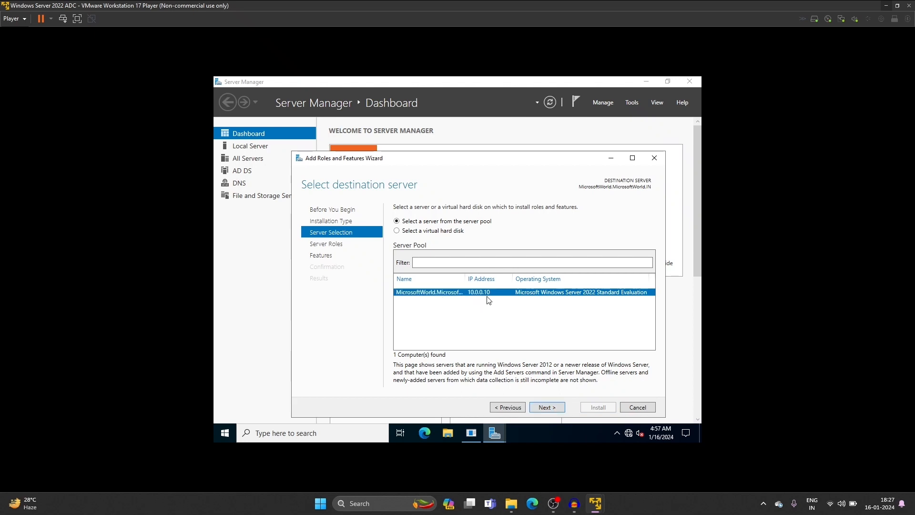
pyautogui.click(548, 407)
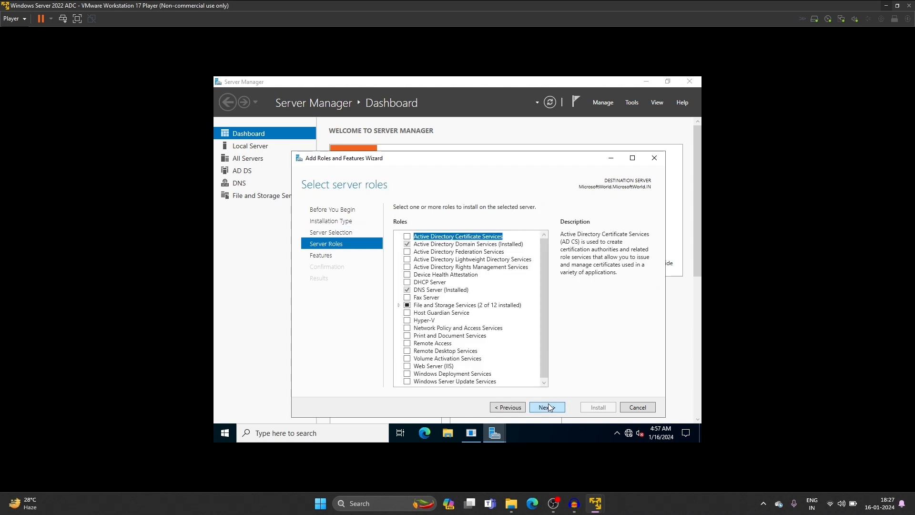
# Install the DHCP Server role with its management tools and no extra features, then dismiss the wizard and the shutdown event tracker
pyautogui.click(407, 282)
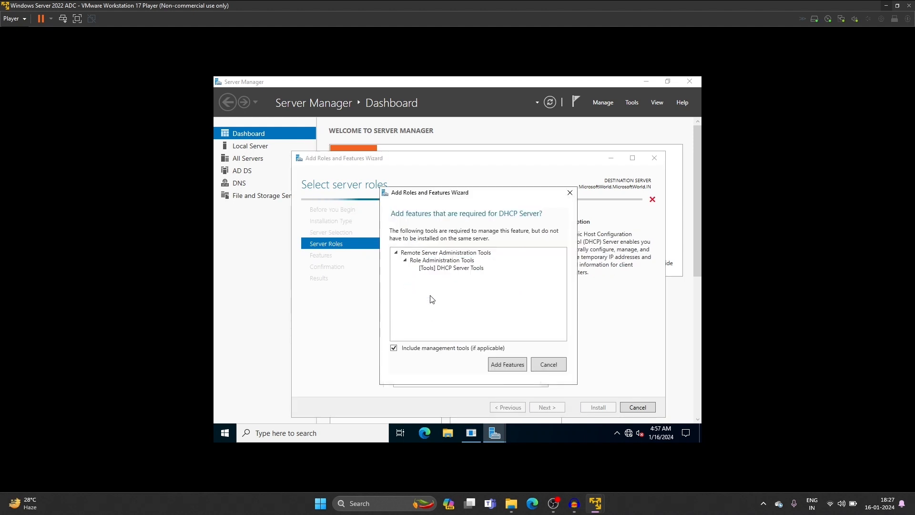
pyautogui.click(495, 366)
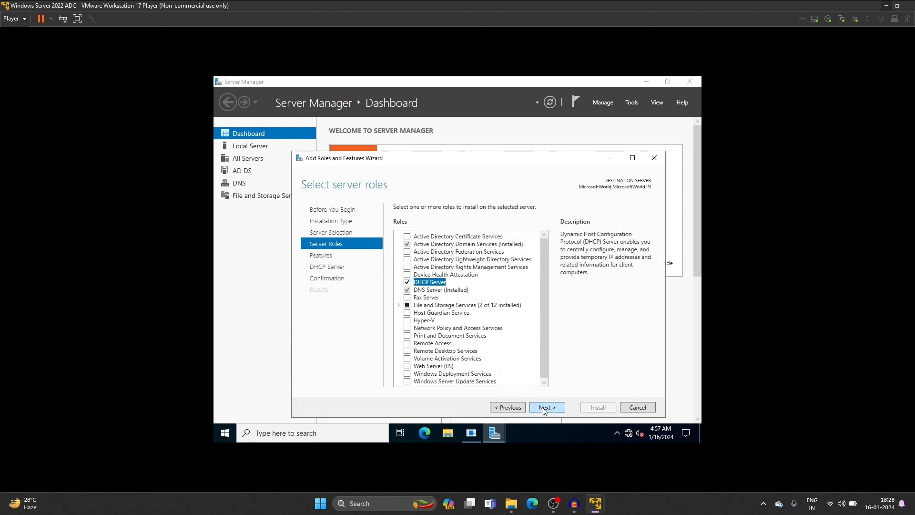
pyautogui.click(544, 408)
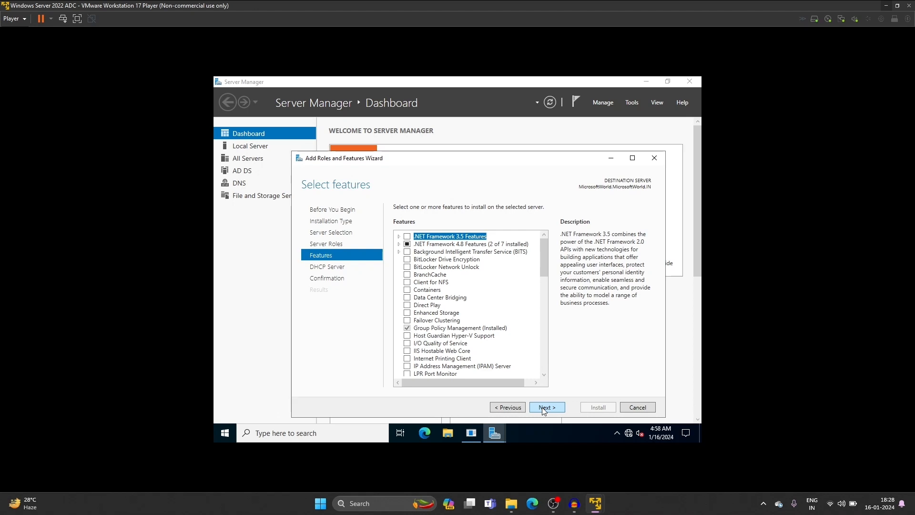
pyautogui.click(544, 410)
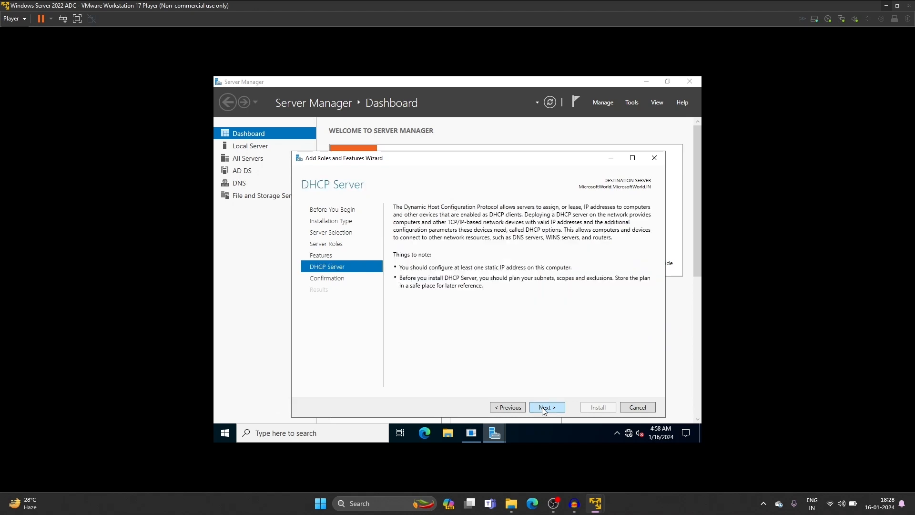
pyautogui.click(545, 409)
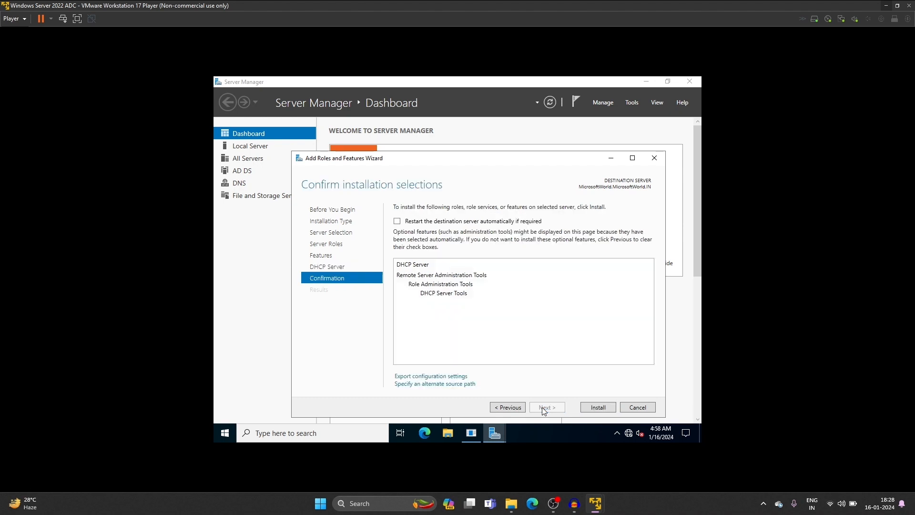
pyautogui.click(598, 408)
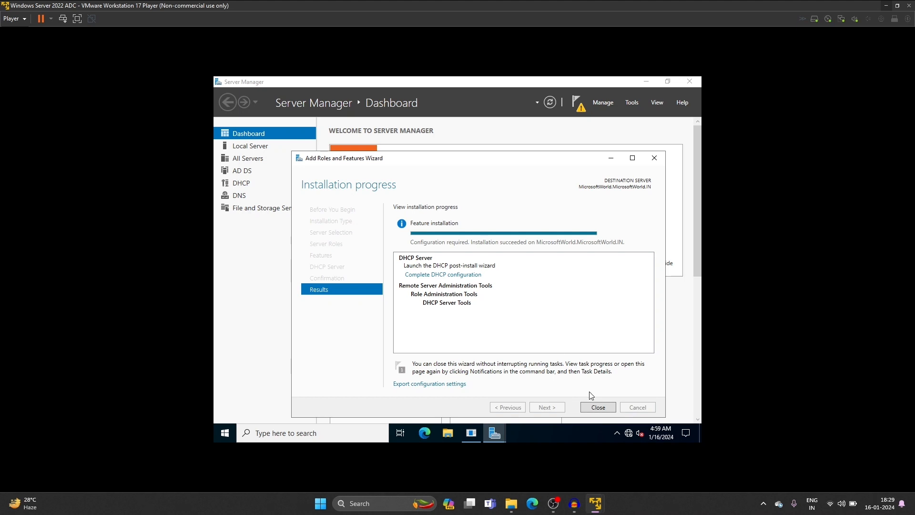
pyautogui.click(598, 406)
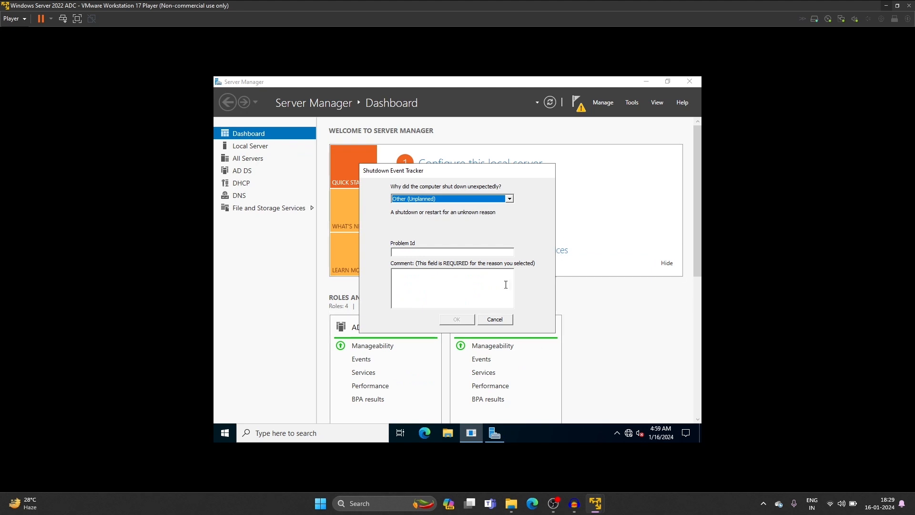
pyautogui.click(495, 319)
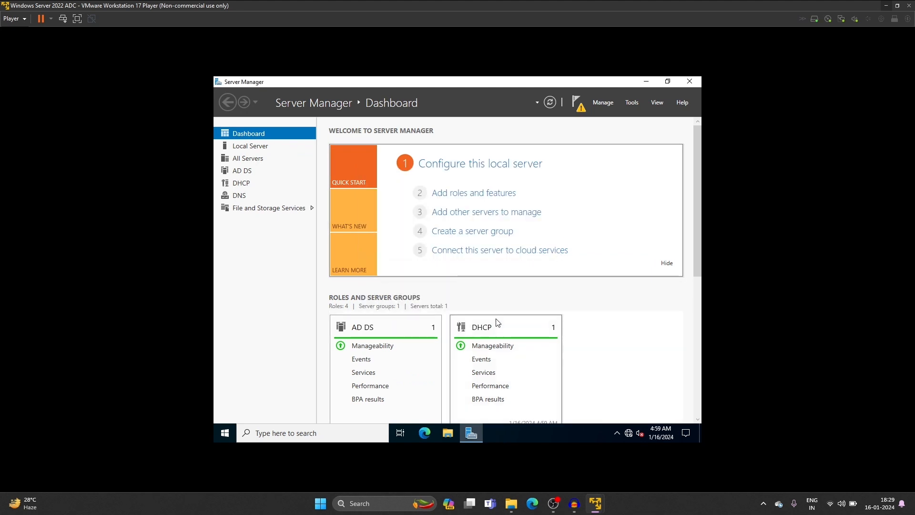
# Complete the DHCP post-install configuration, authorizing the server with alternate credentials: user name Administrator and the account password
pyautogui.click(577, 103)
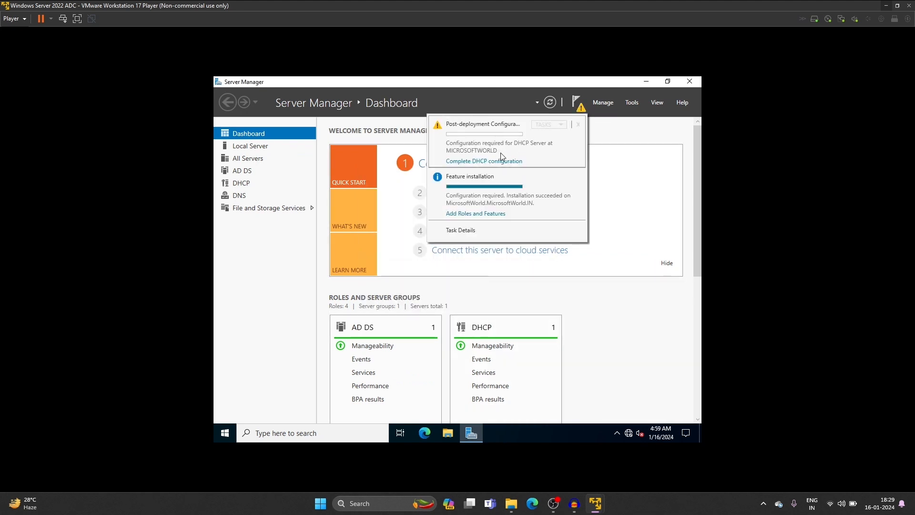
pyautogui.click(494, 162)
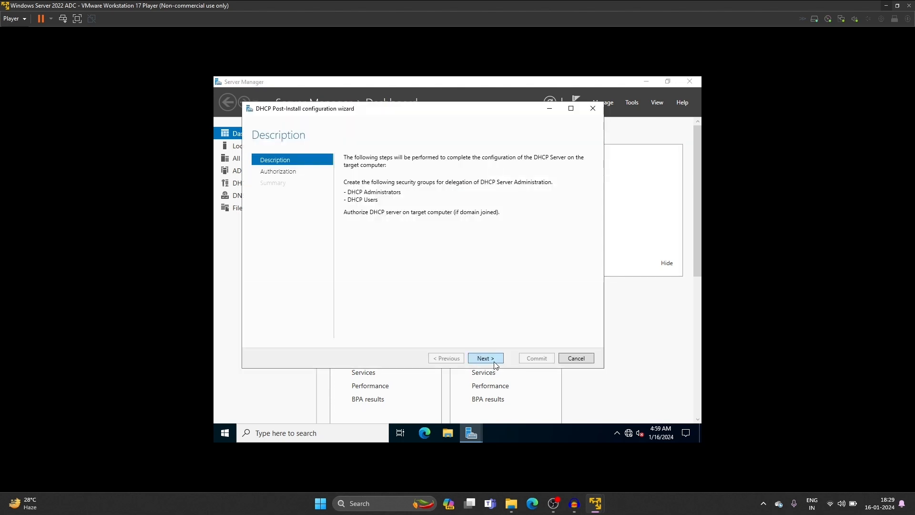
pyautogui.click(493, 361)
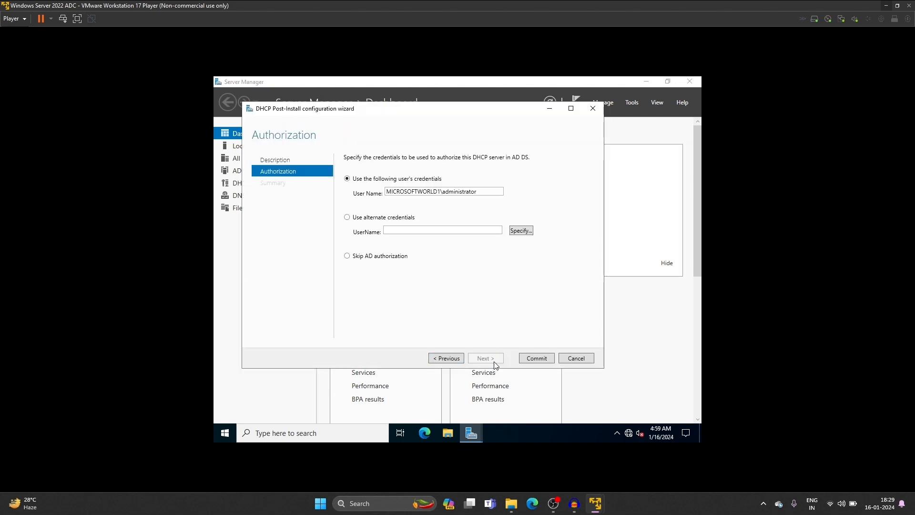
pyautogui.click(396, 219)
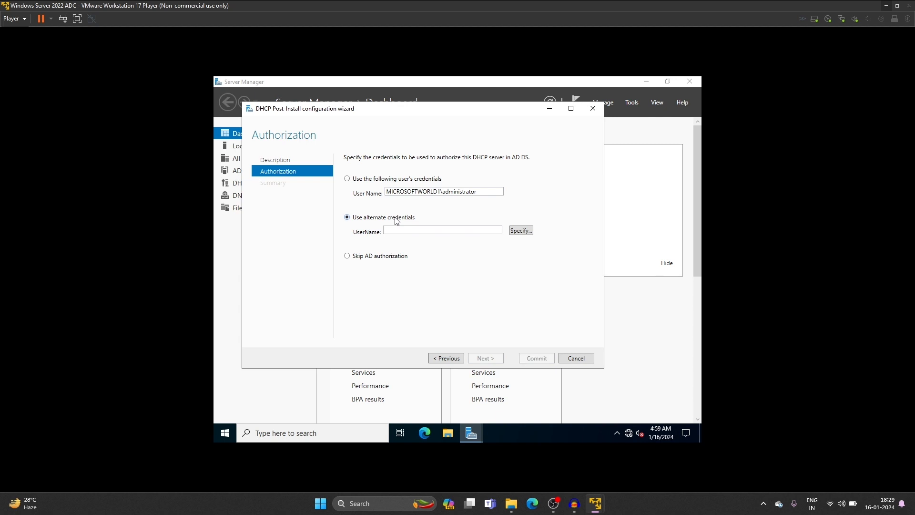
pyautogui.click(524, 233)
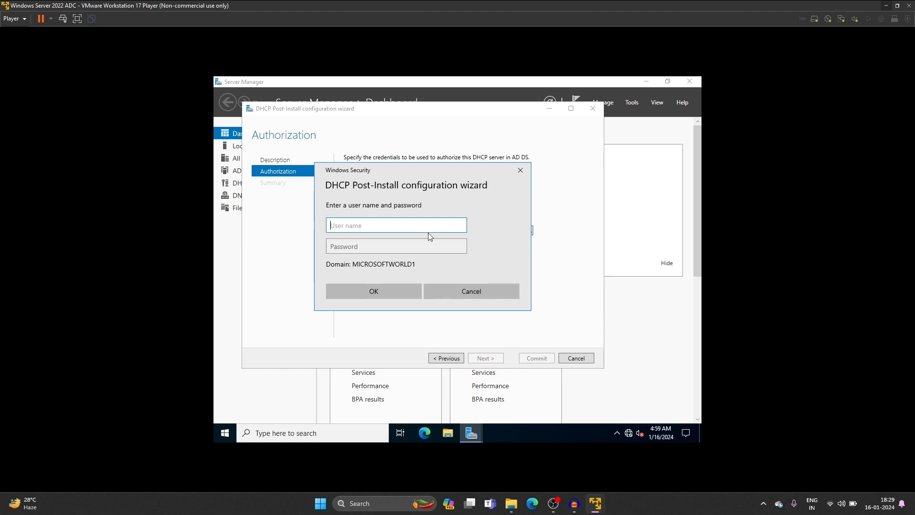
pyautogui.write('Administrator')
pyautogui.click(404, 250)
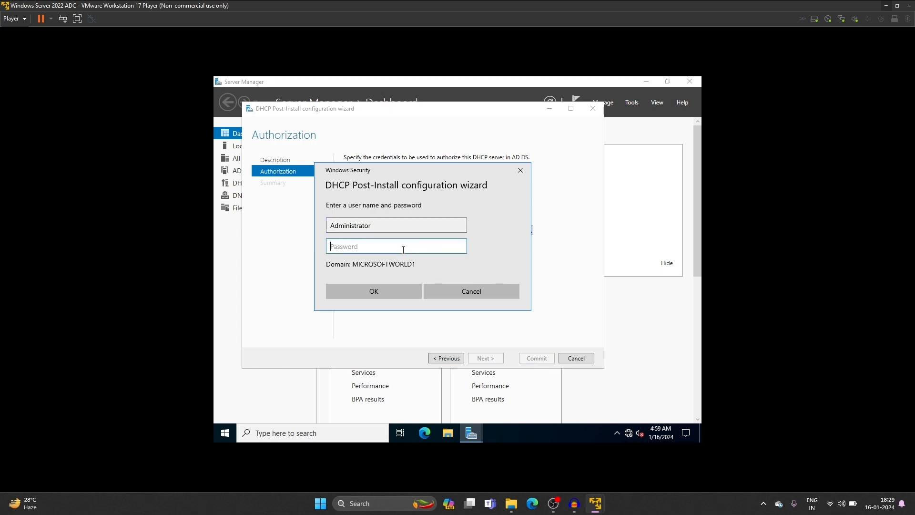
pyautogui.write('********')
pyautogui.click(404, 292)
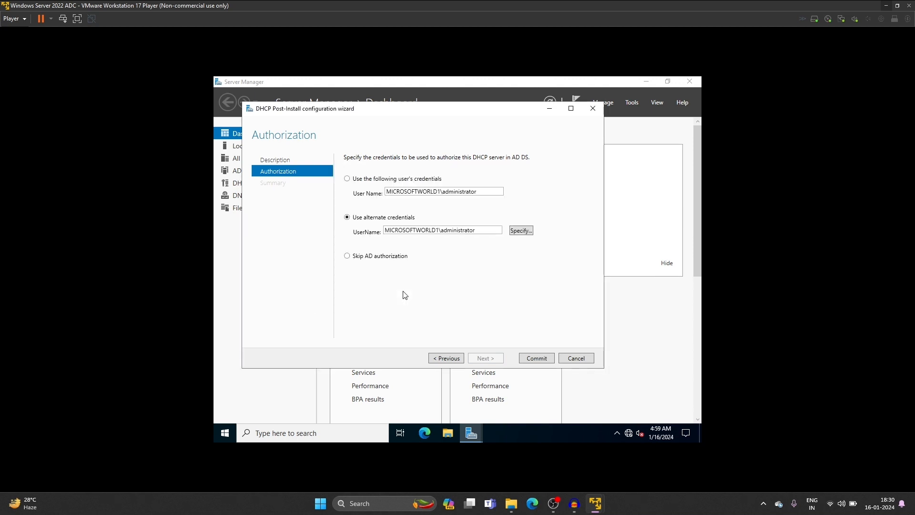
pyautogui.click(535, 364)
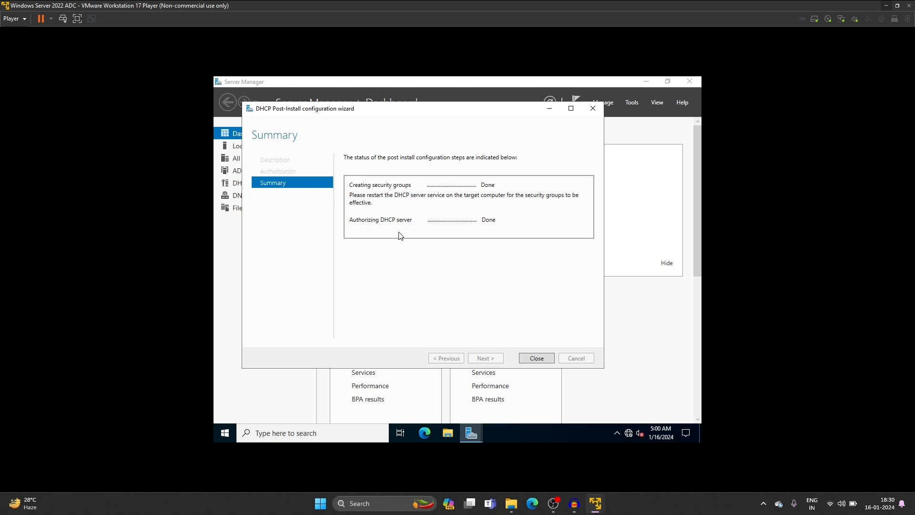
pyautogui.click(534, 361)
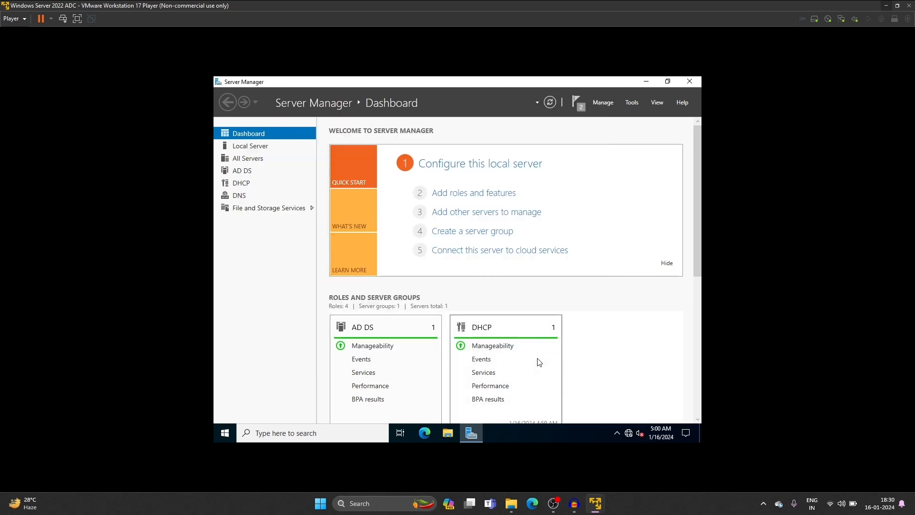
# Open DHCP Manager for the MICROSOFTWORLD server from the DHCP role page and maximize its window
pyautogui.click(248, 186)
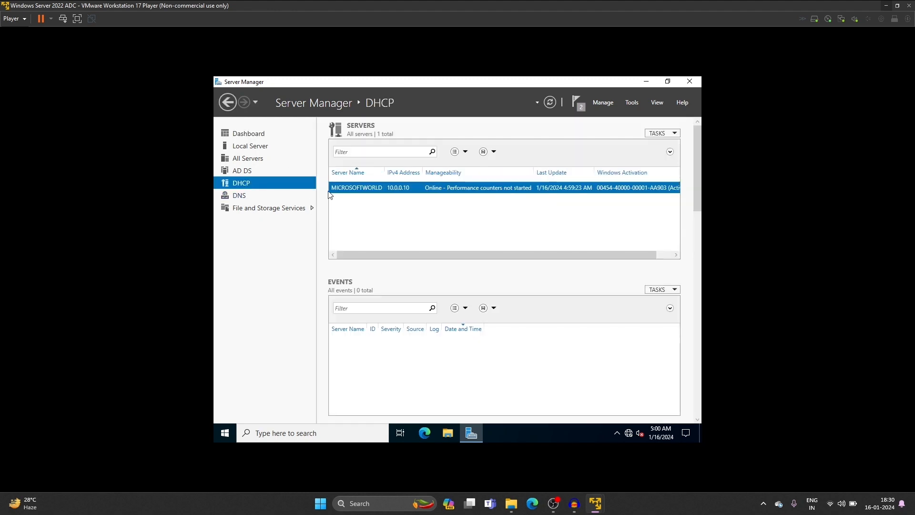
pyautogui.rightClick(426, 190)
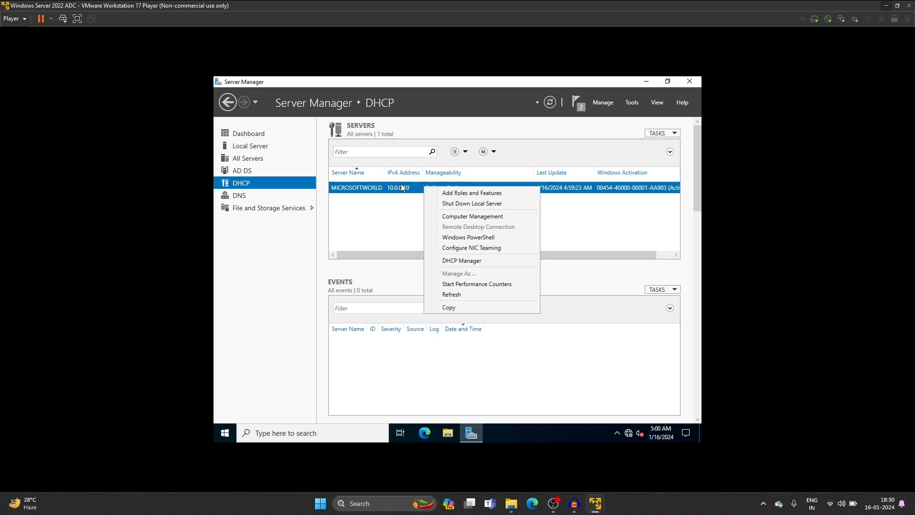
pyautogui.click(400, 188)
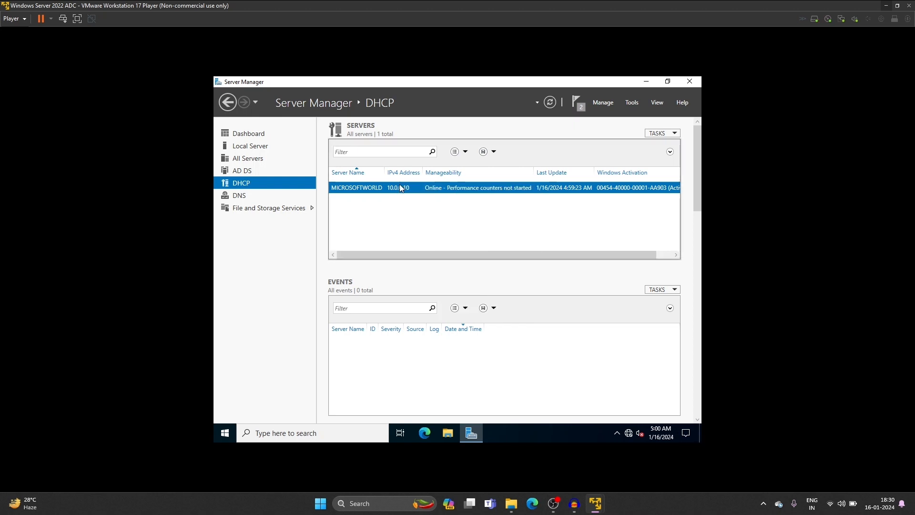
pyautogui.rightClick(401, 188)
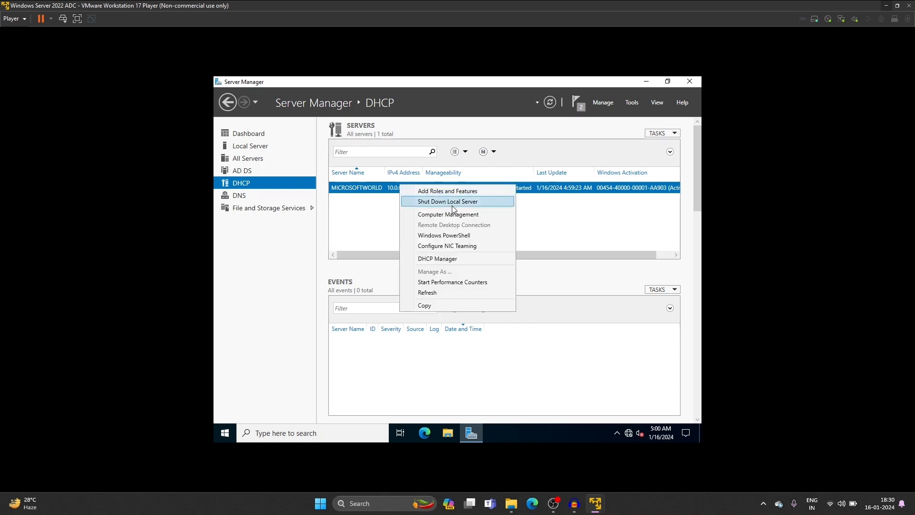
pyautogui.click(455, 259)
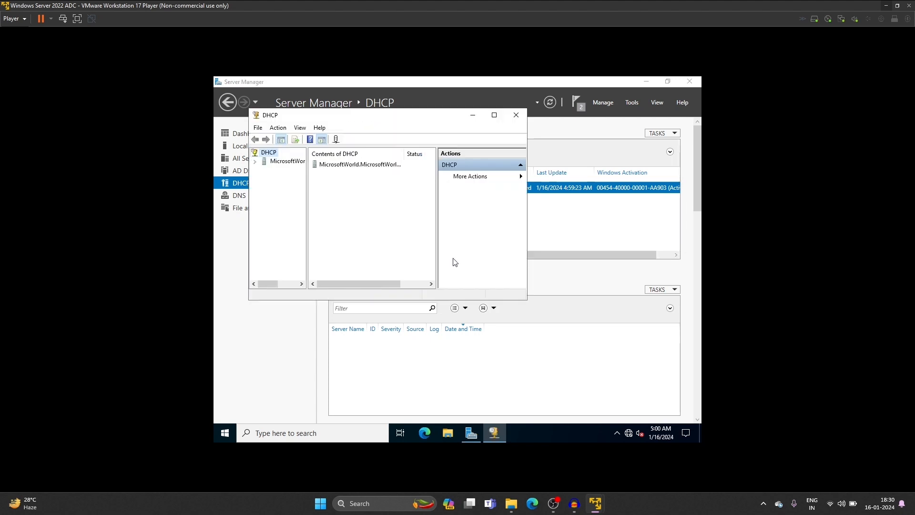
pyautogui.click(494, 114)
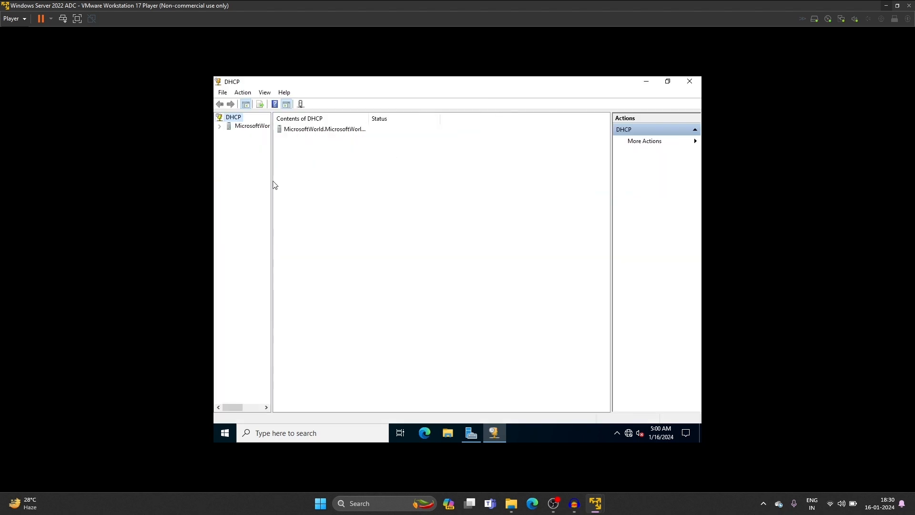
# Start a new scope under IPv4 of the MicrosoftWorld.MicrosoftWorld.IN server and name it DHCP_Microsoftworld
pyautogui.moveTo(272, 185); pyautogui.dragTo(373, 171)
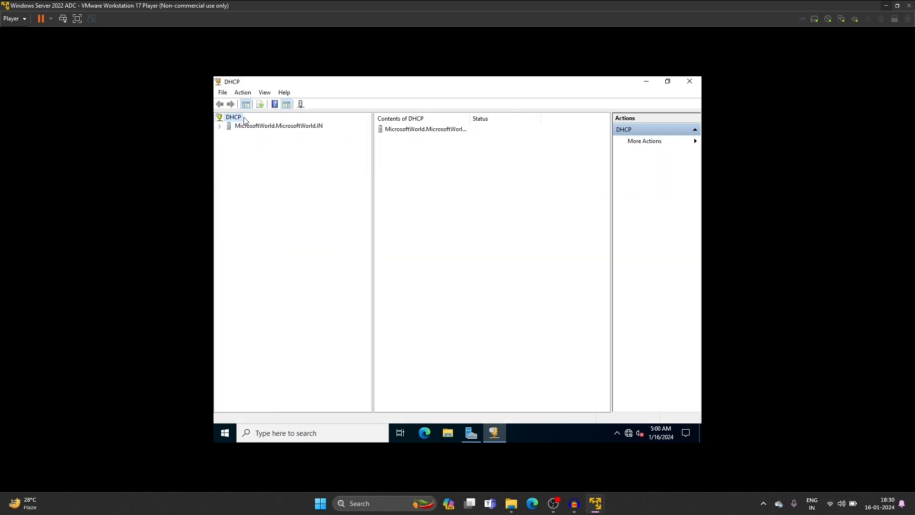
pyautogui.doubleClick(249, 128)
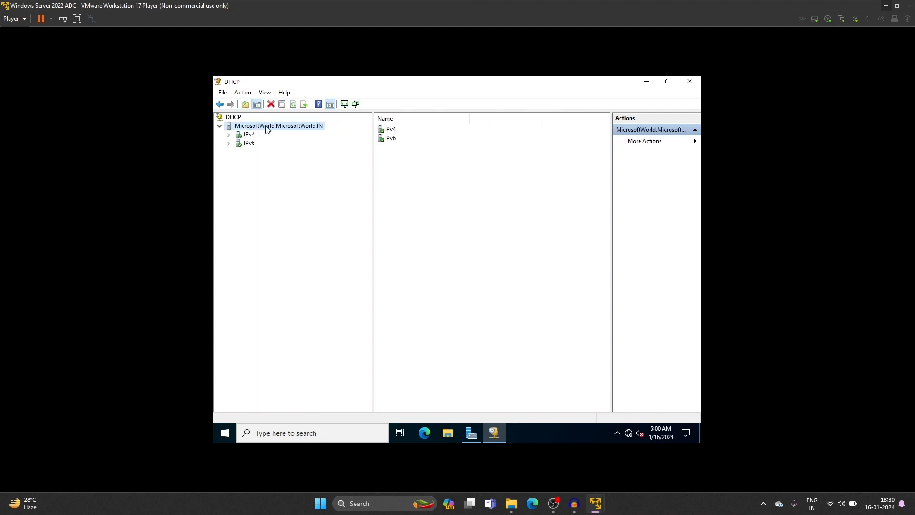
pyautogui.click(238, 135)
pyautogui.click(229, 135)
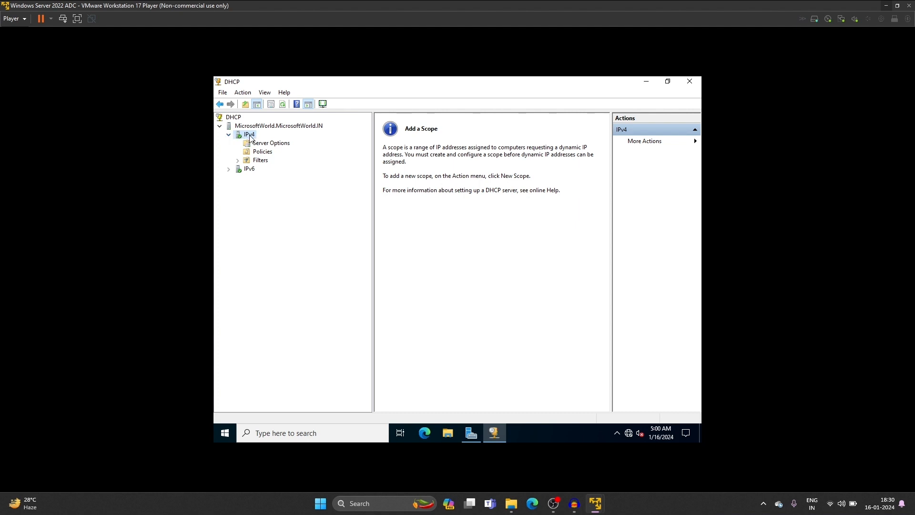
pyautogui.rightClick(251, 138)
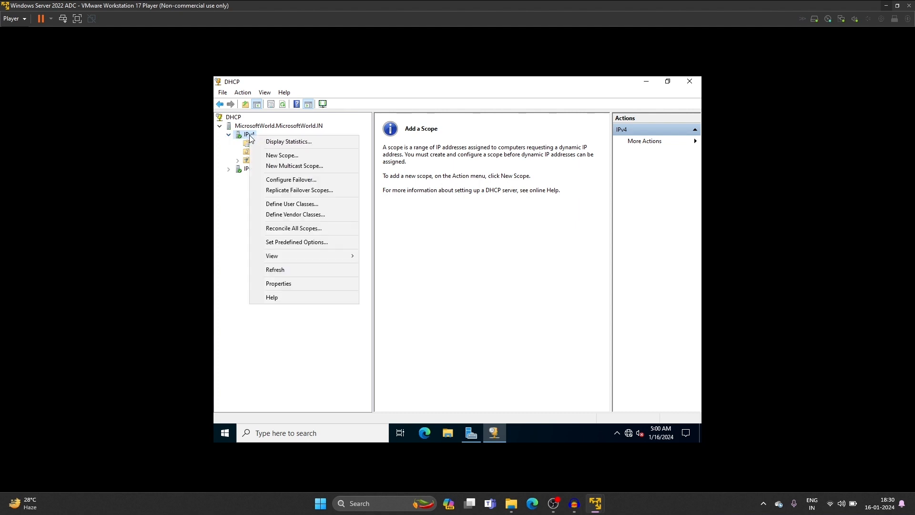
pyautogui.click(281, 155)
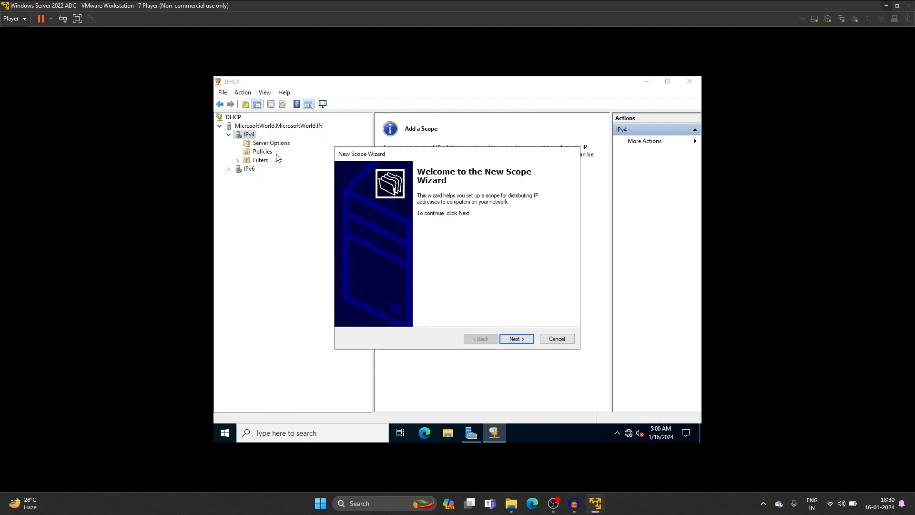
pyautogui.click(513, 339)
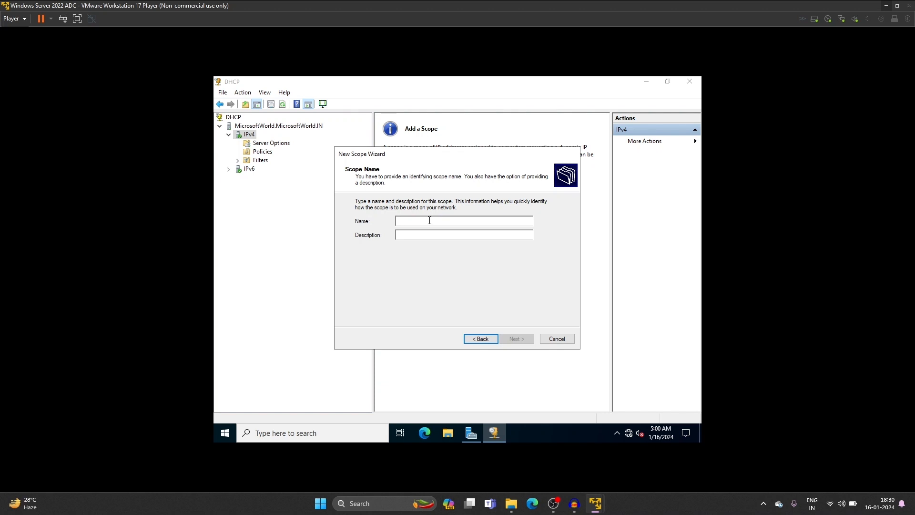
pyautogui.write('D')
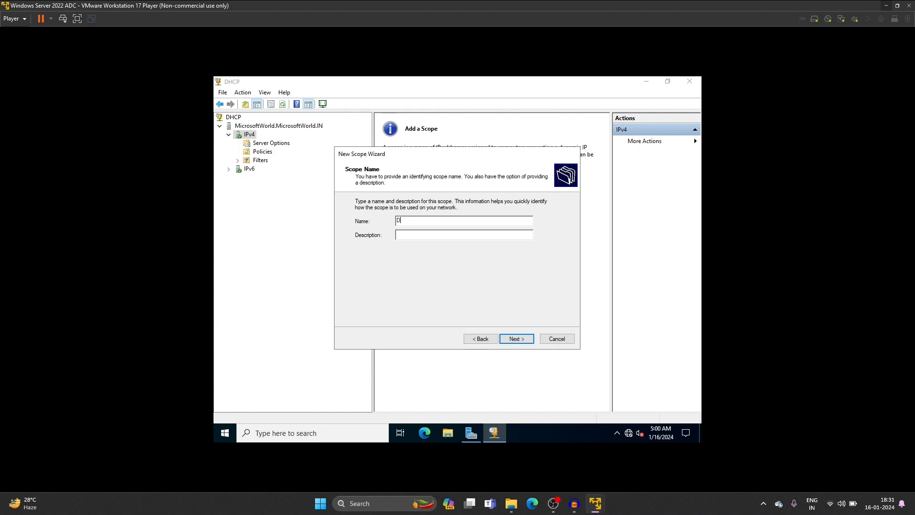
pyautogui.write('HCP_Microsoftworld')
pyautogui.click(514, 339)
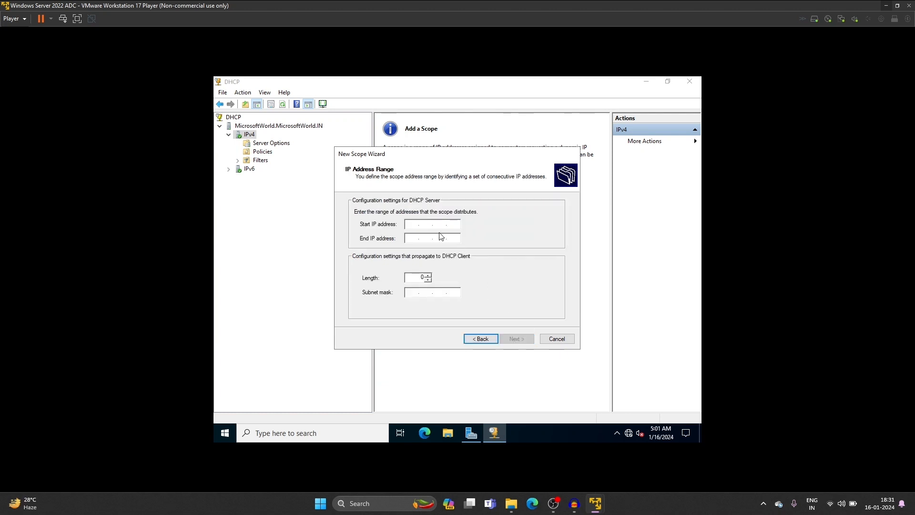
# Set the scope's address range from 10.0.0.15 to 10.0.0.50, adding no exclusions and keeping the default subnet mask and lease duration
pyautogui.write('10 . 0 . 0 . 15')
pyautogui.click(413, 239)
pyautogui.write('10.0')
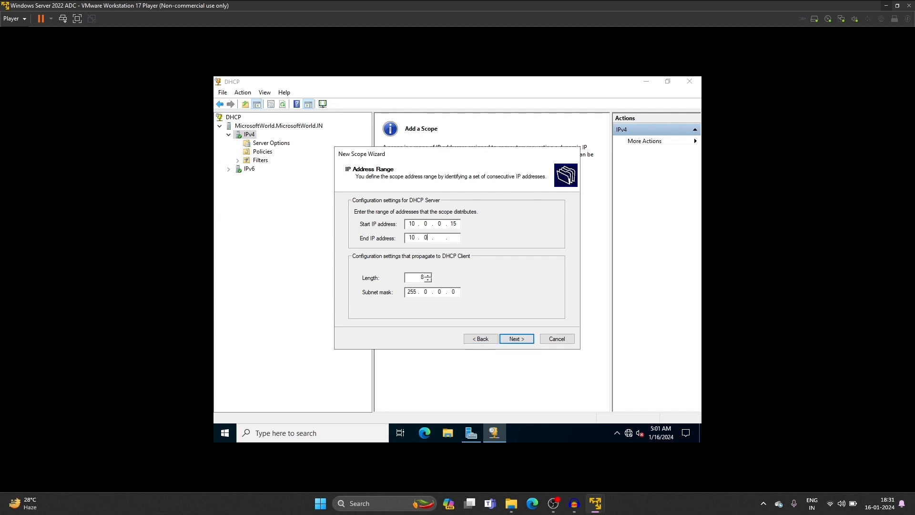
pyautogui.write('.0.50')
pyautogui.click(513, 340)
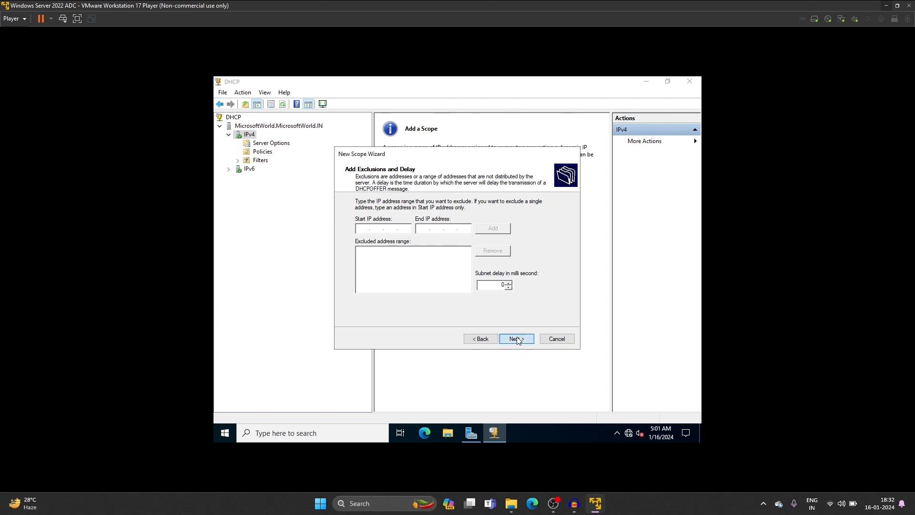
pyautogui.click(517, 339)
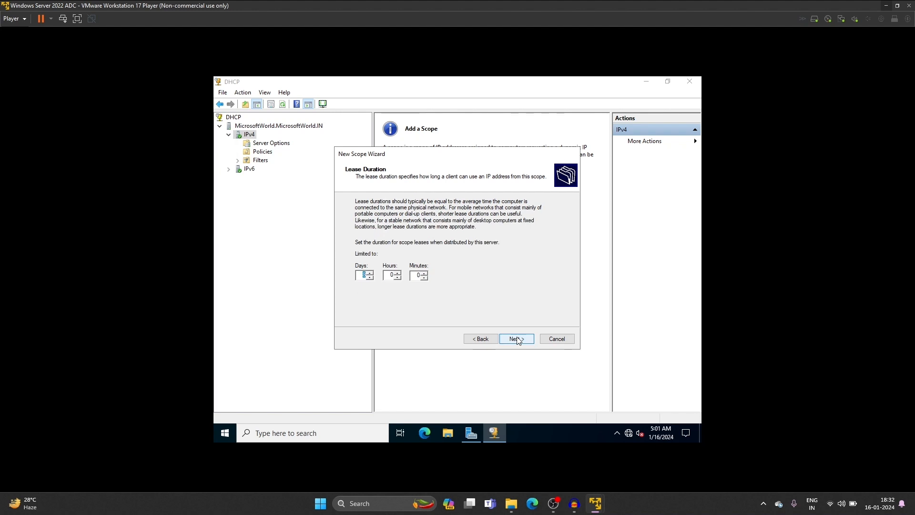
pyautogui.click(516, 340)
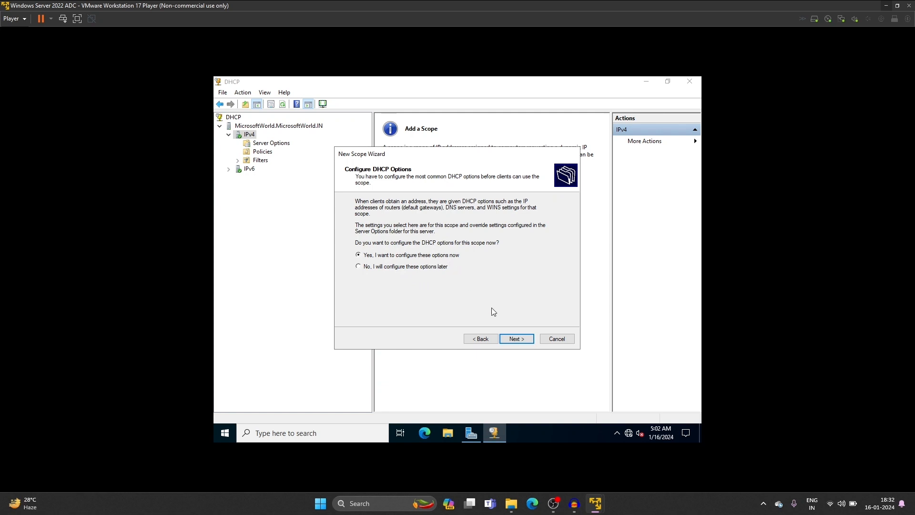
# Choose to configure the DHCP options now and add 10.0.0.10 as the scope's router (default gateway)
pyautogui.click(516, 338)
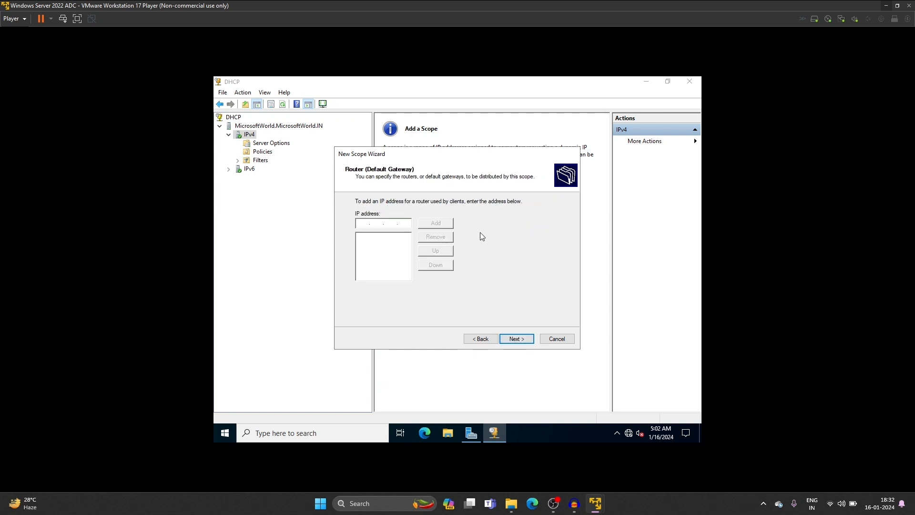
pyautogui.write('10.0.0.10')
pyautogui.click(435, 224)
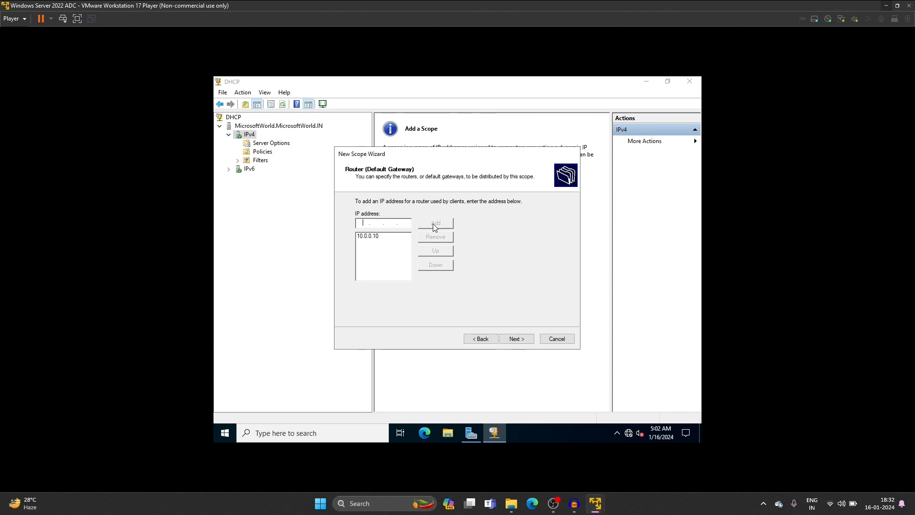
pyautogui.click(520, 339)
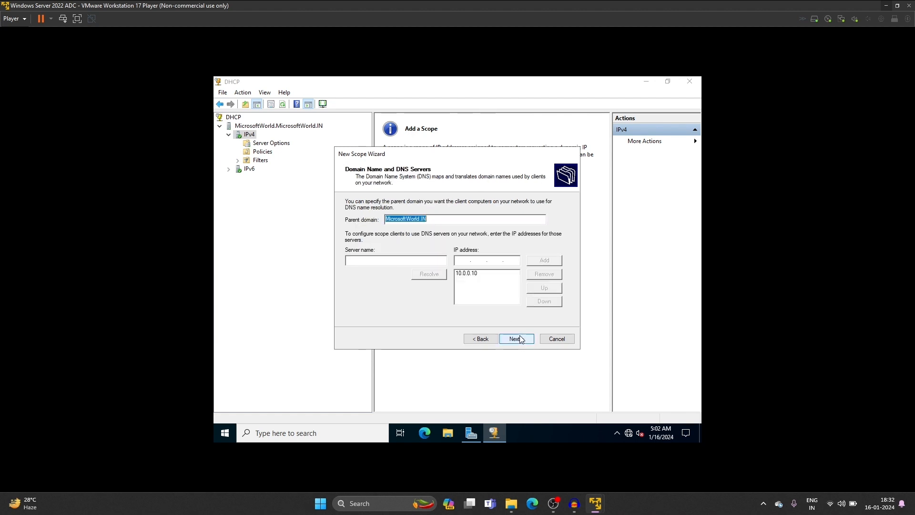
# Try to add 10.0.0.1 as an additional DNS server for the scope
pyautogui.click(445, 218)
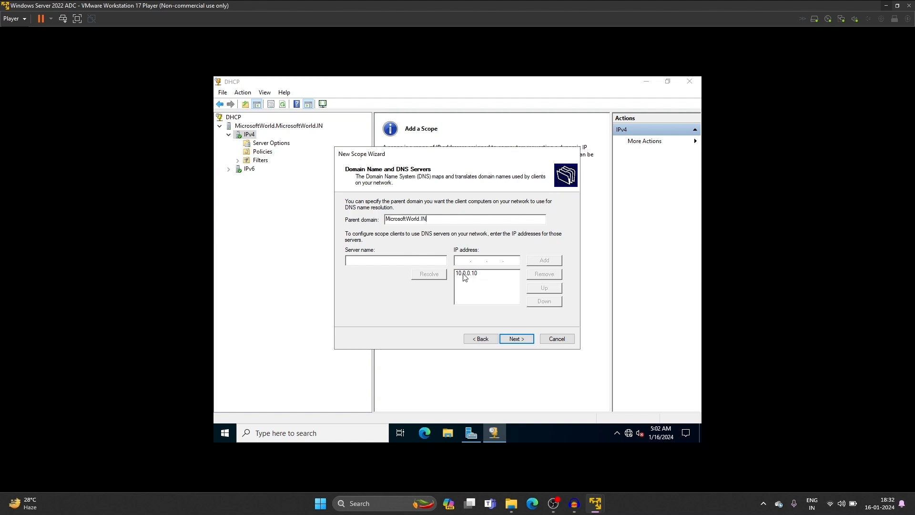
pyautogui.click(462, 261)
pyautogui.write('10.0')
pyautogui.click(536, 261)
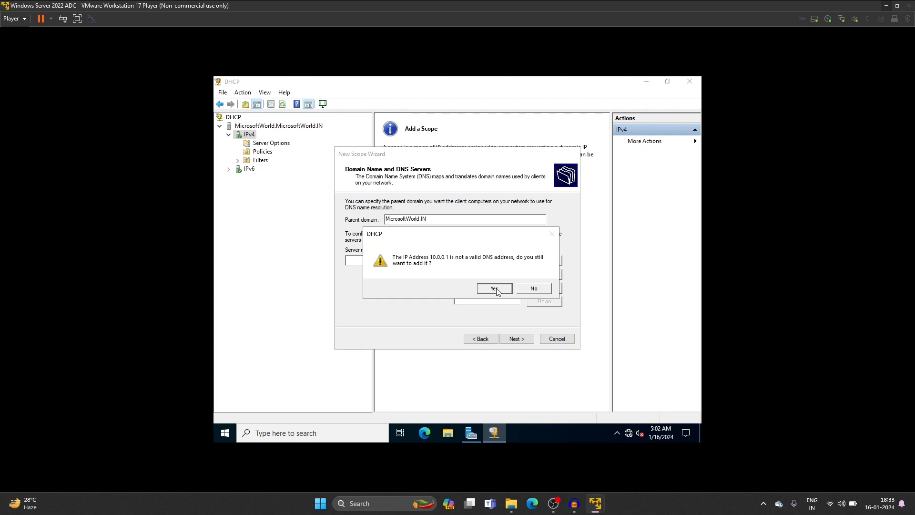
pyautogui.click(532, 289)
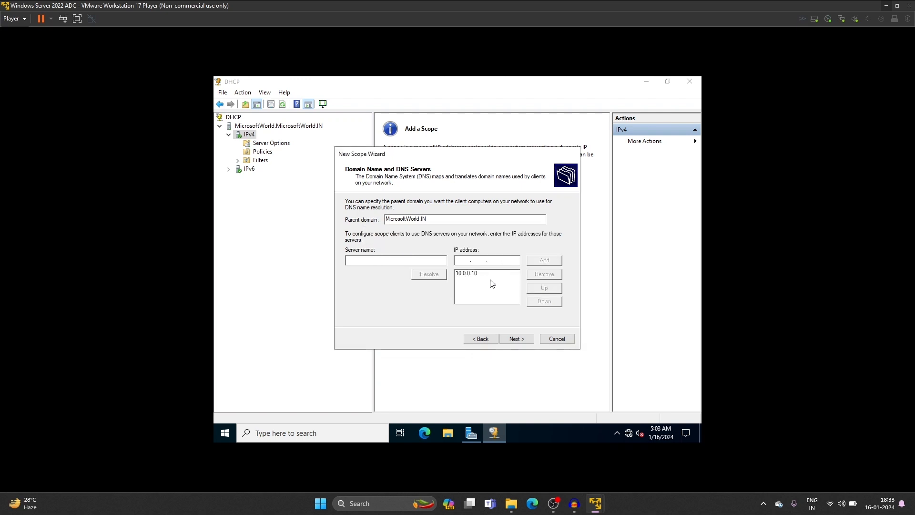
# Keep the 10.0.0.10 DNS server and MicrosoftWorld.IN parent domain, skip WINS servers, and finish the wizard with the scope activated now
pyautogui.click(474, 275)
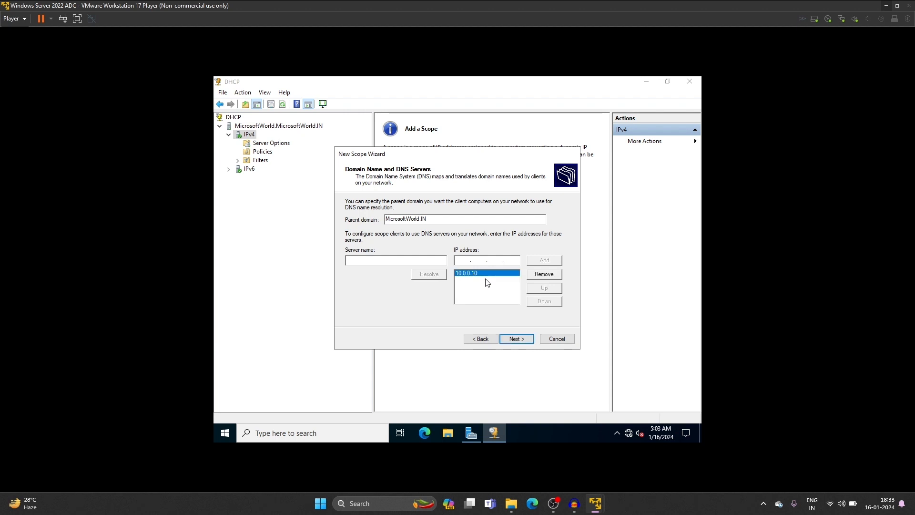
pyautogui.click(513, 339)
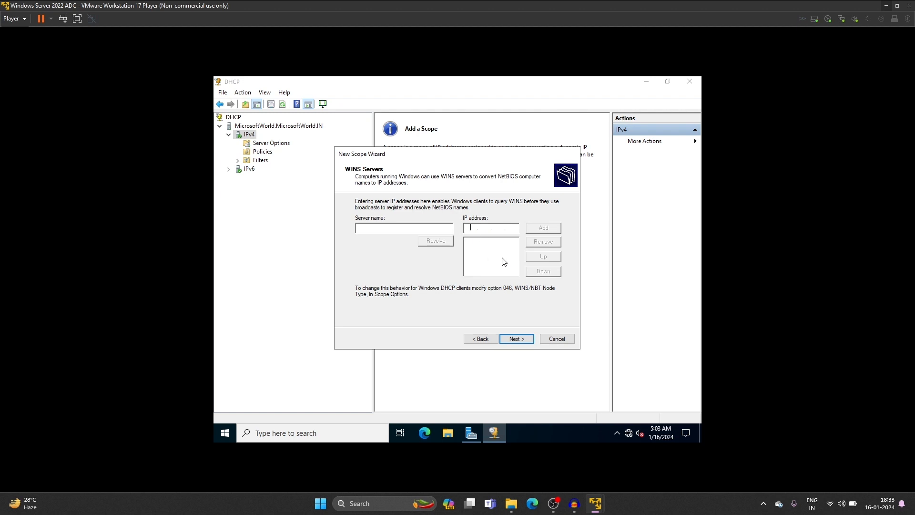
pyautogui.click(524, 339)
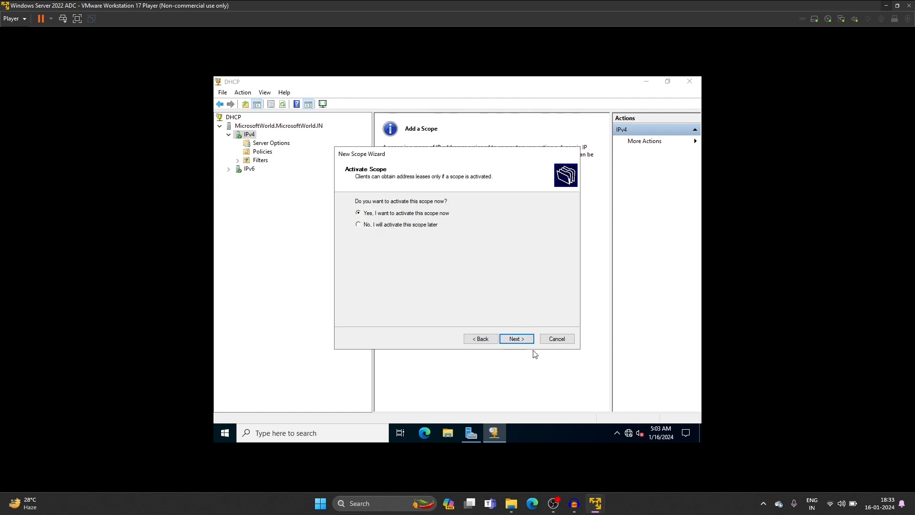
pyautogui.click(521, 339)
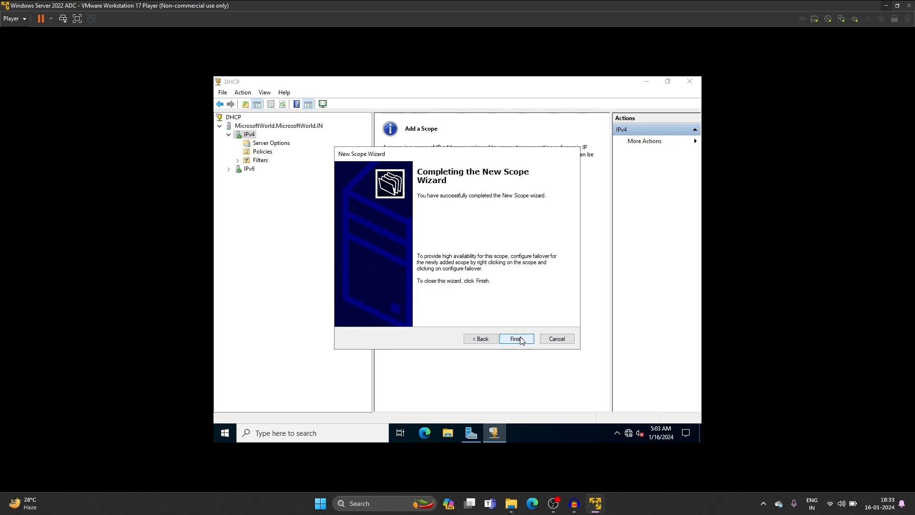
pyautogui.click(516, 339)
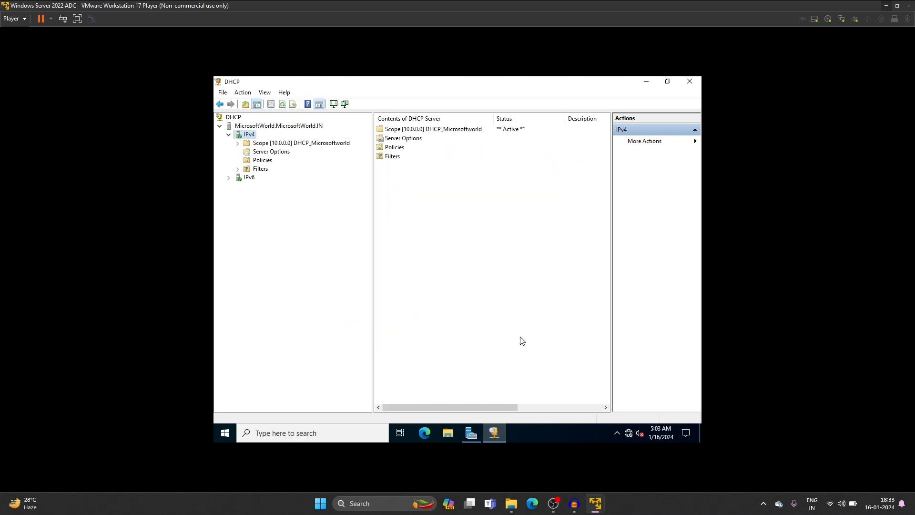
# Review the address pool, address leases and scope options of the DHCP_Microsoftworld scope
pyautogui.doubleClick(280, 144)
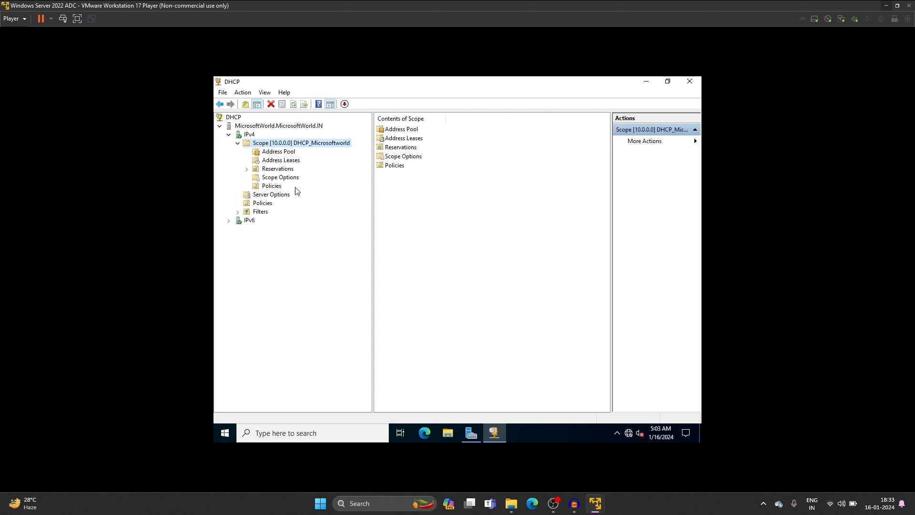
pyautogui.click(281, 152)
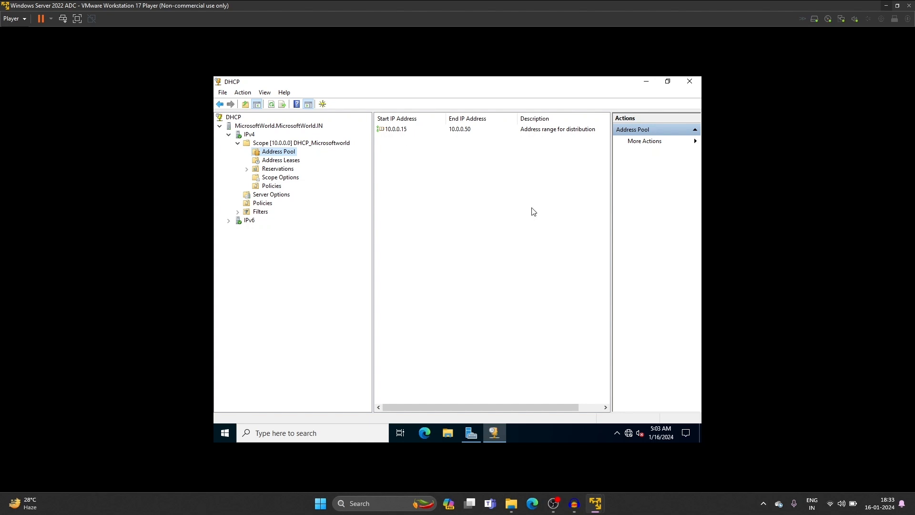
pyautogui.click(293, 163)
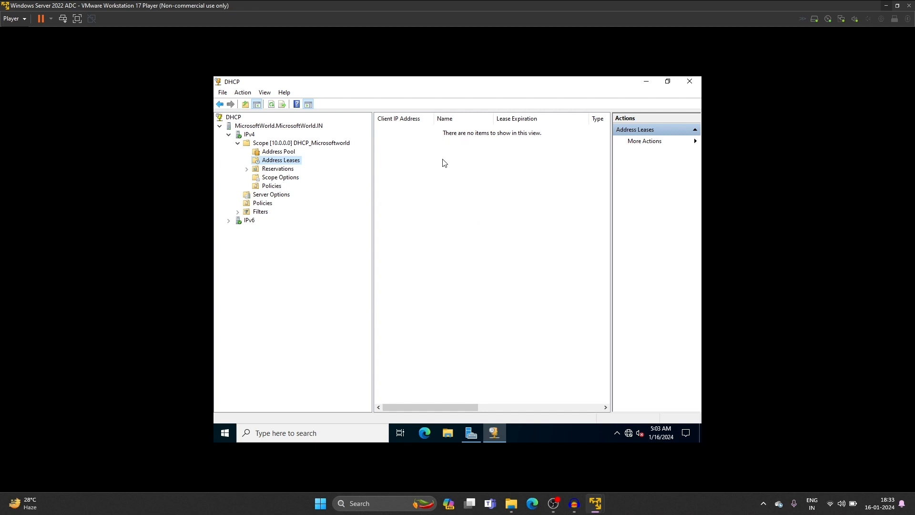
pyautogui.click(288, 178)
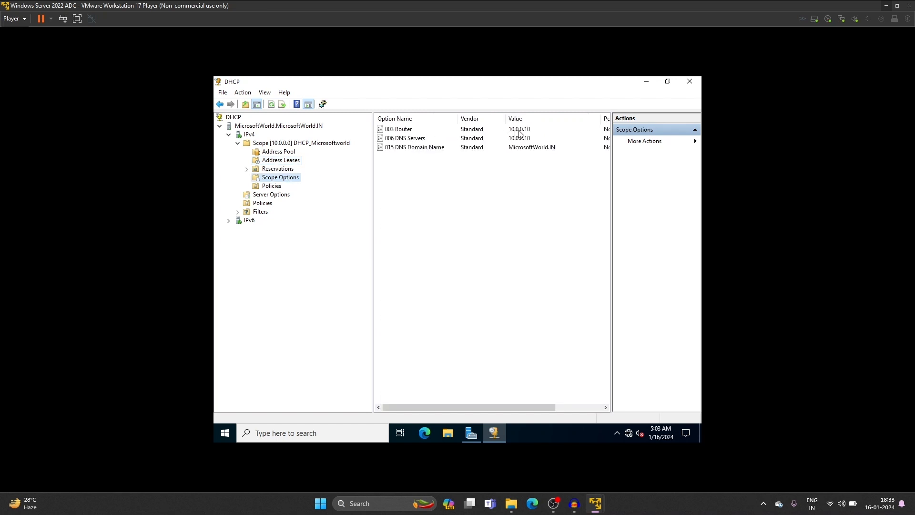
pyautogui.click(419, 141)
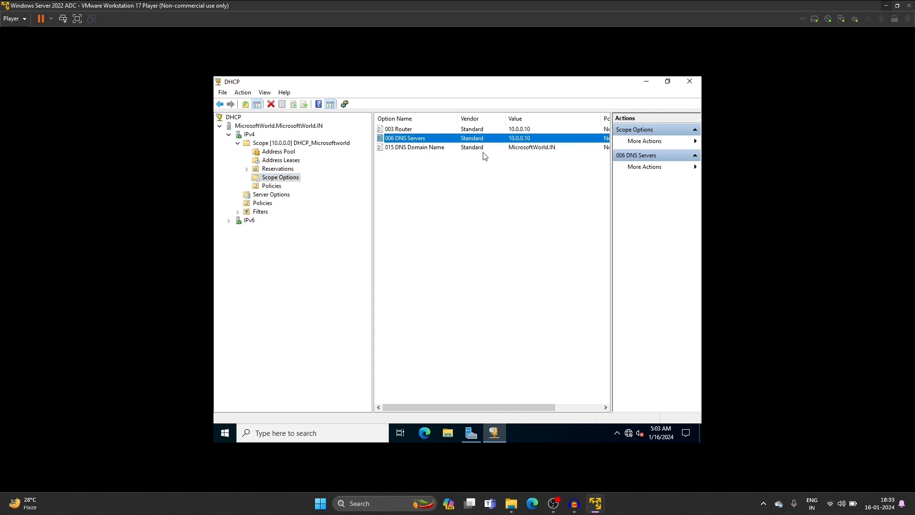
pyautogui.click(465, 149)
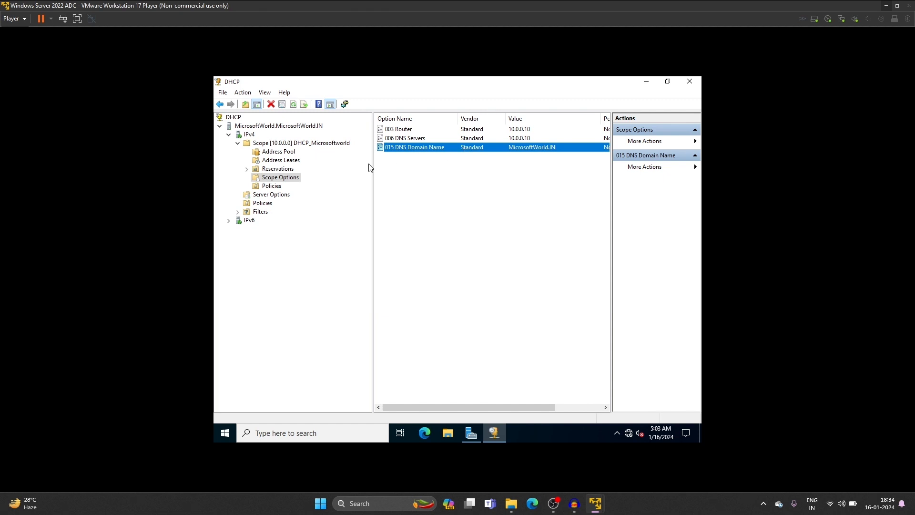
# Configure the scope options to enable 045 NetBIOS over TCP/IP NBDD with IP address 10.0.0.10, and apply it
pyautogui.rightClick(290, 178)
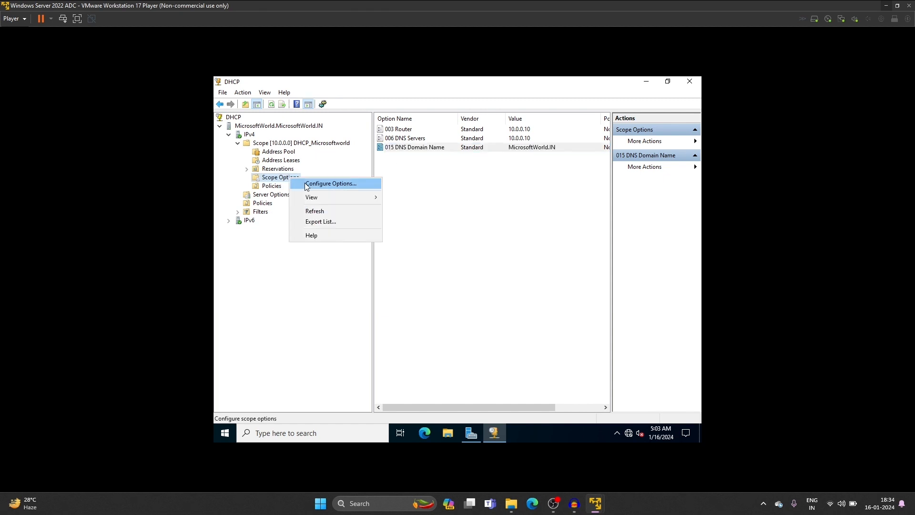
pyautogui.click(331, 184)
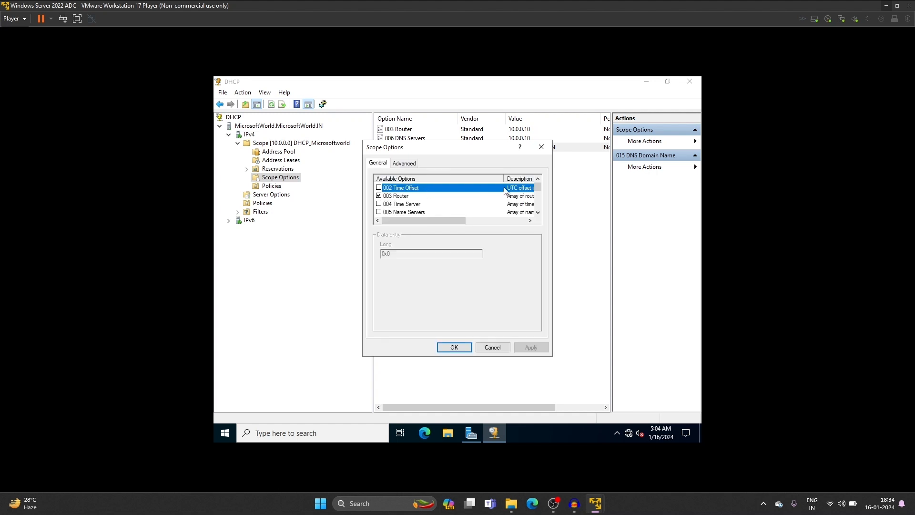
pyautogui.moveTo(538, 186); pyautogui.dragTo(538, 205)
pyautogui.click(538, 179)
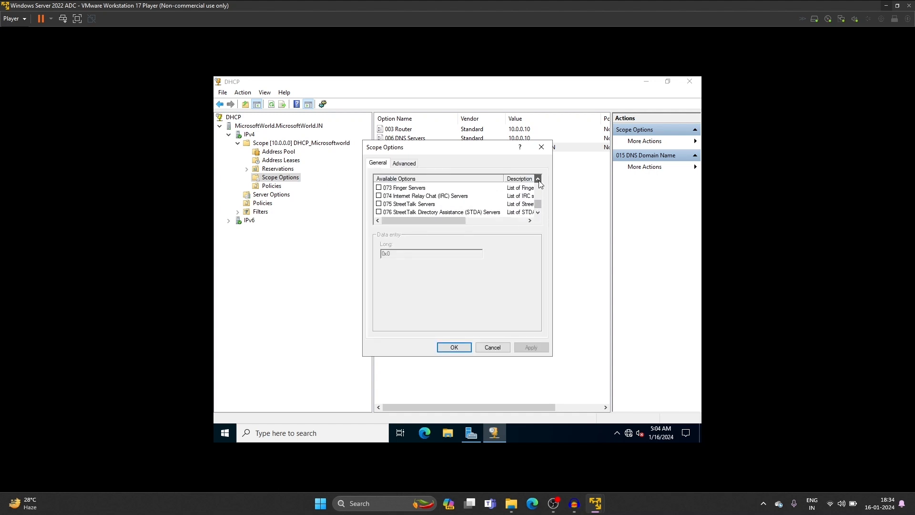
pyautogui.click(538, 180)
pyautogui.click(538, 180)
pyautogui.click(538, 179)
pyautogui.click(538, 180)
pyautogui.click(538, 180)
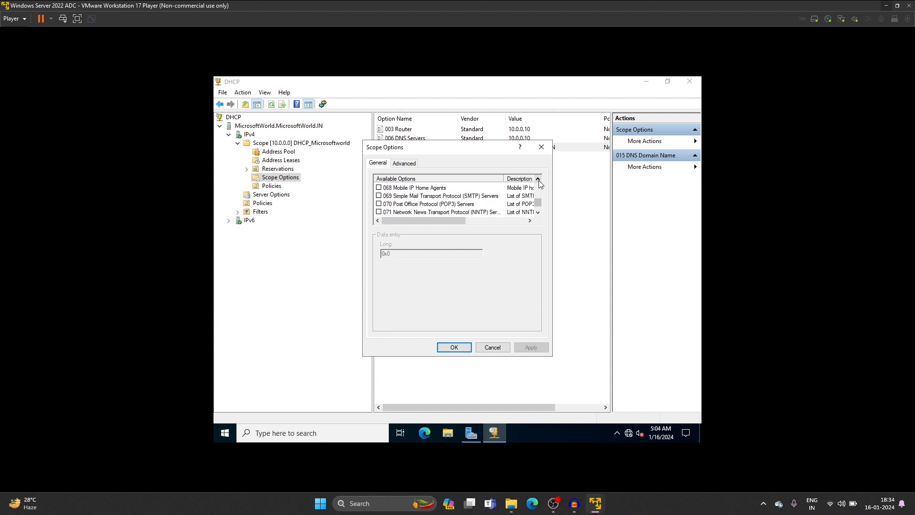
pyautogui.click(538, 180)
pyautogui.click(538, 180)
pyautogui.click(538, 179)
pyautogui.click(538, 180)
pyautogui.click(538, 180)
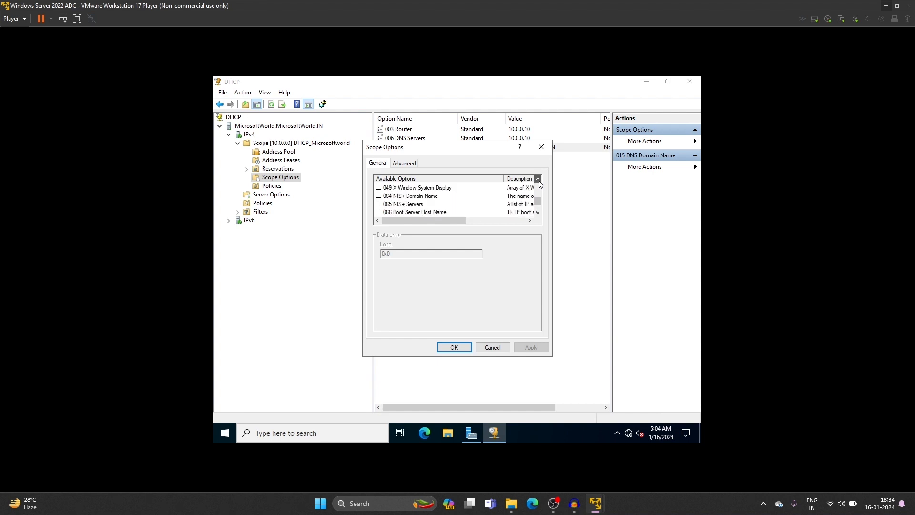
pyautogui.click(538, 180)
pyautogui.click(539, 180)
pyautogui.click(538, 179)
pyautogui.click(538, 180)
pyautogui.click(538, 179)
pyautogui.click(538, 180)
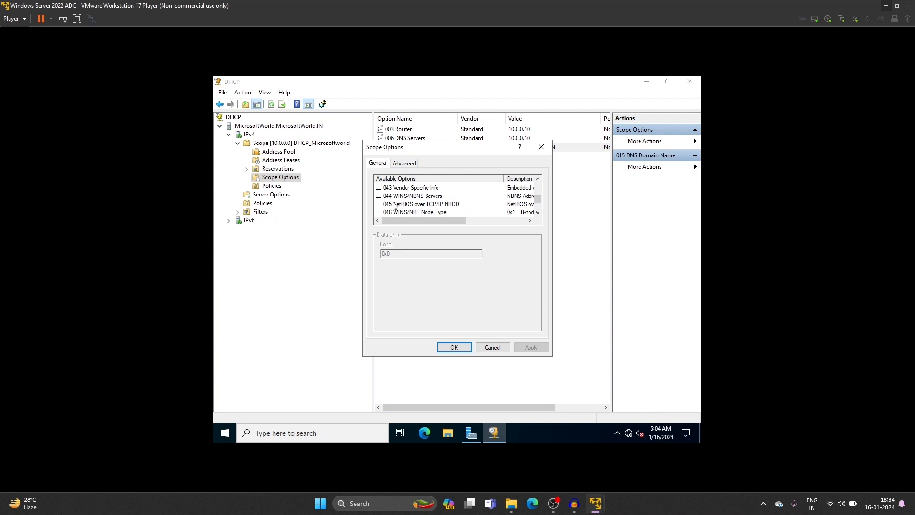
pyautogui.click(379, 203)
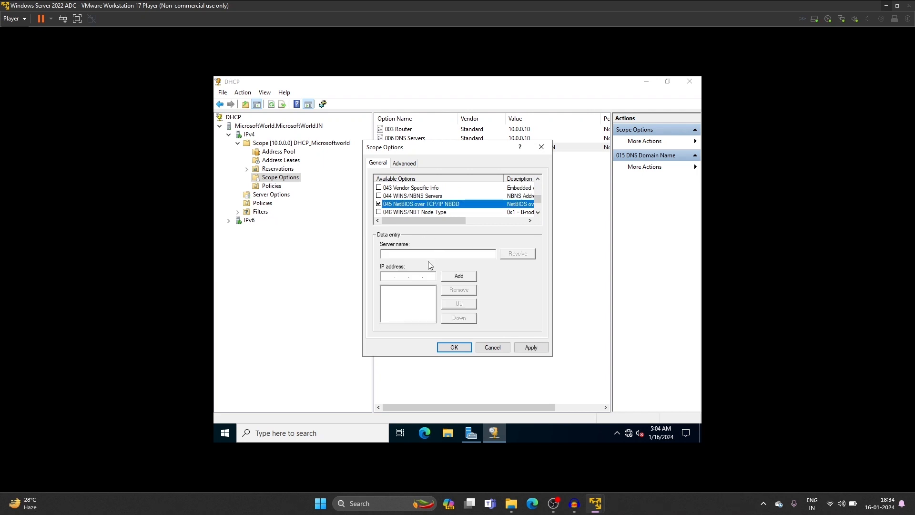
pyautogui.click(388, 276)
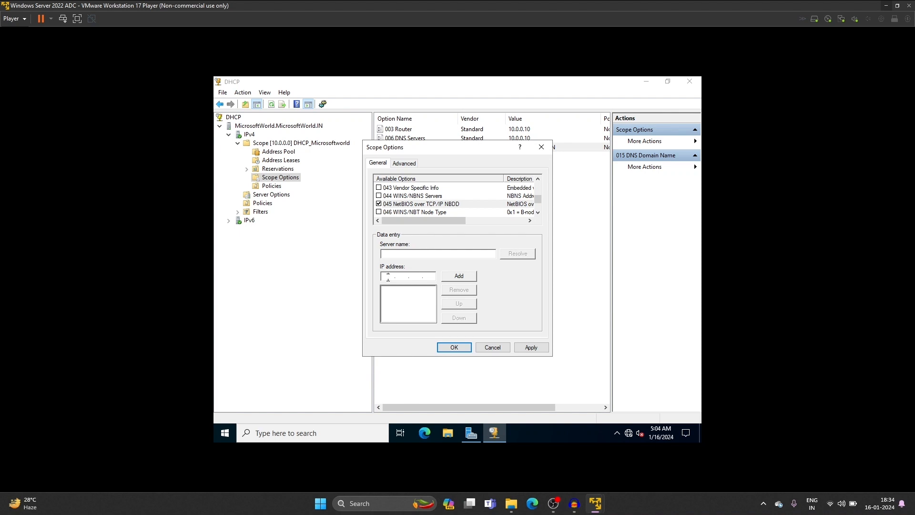
pyautogui.write('10 . 0 . 0 . 10')
pyautogui.click(454, 278)
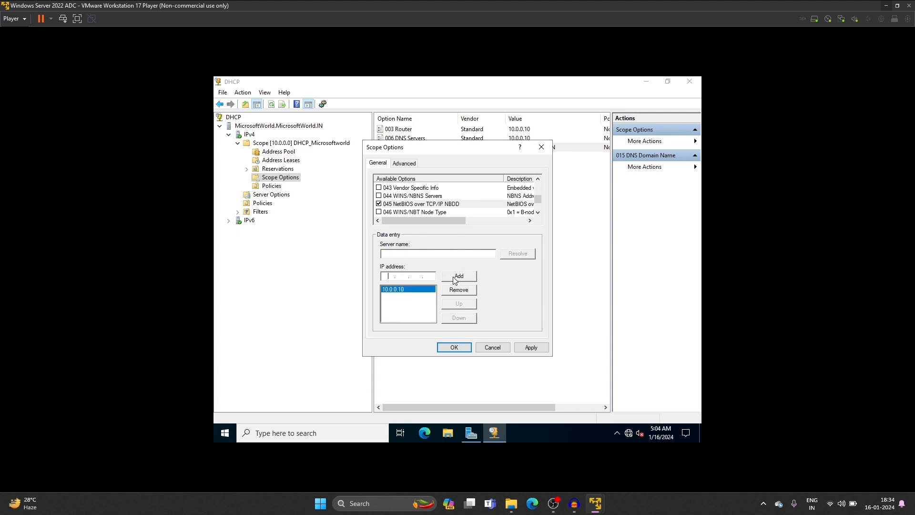
pyautogui.click(531, 348)
pyautogui.click(454, 348)
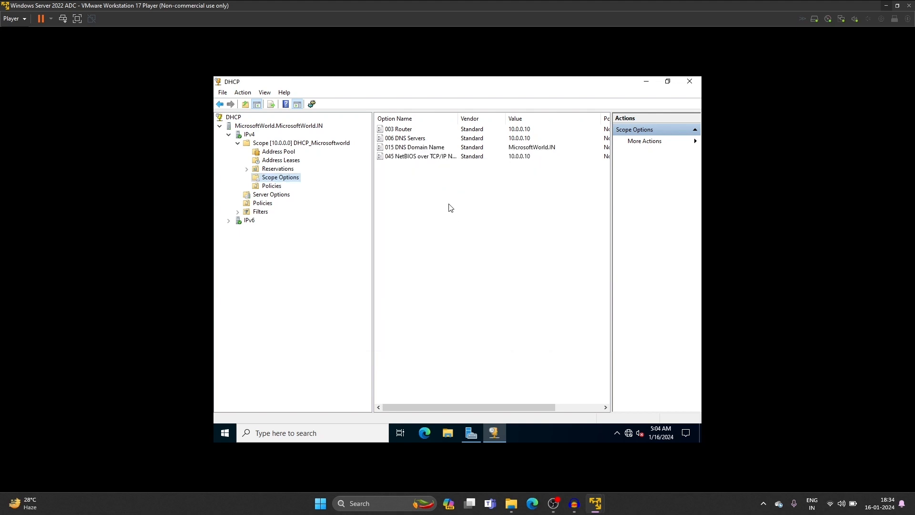
# Check the 045 NetBIOS entry in the scope options list, and close the DHCP console and Server Manager
pyautogui.click(417, 159)
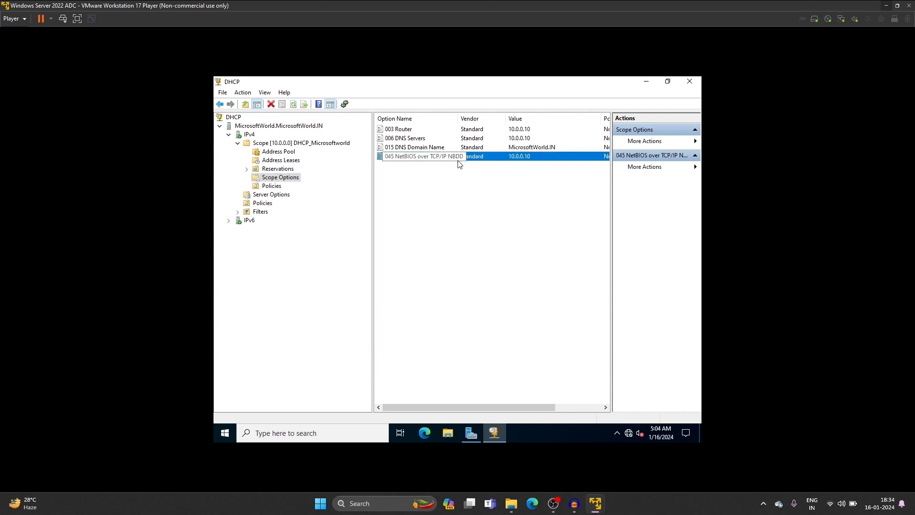
pyautogui.click(513, 218)
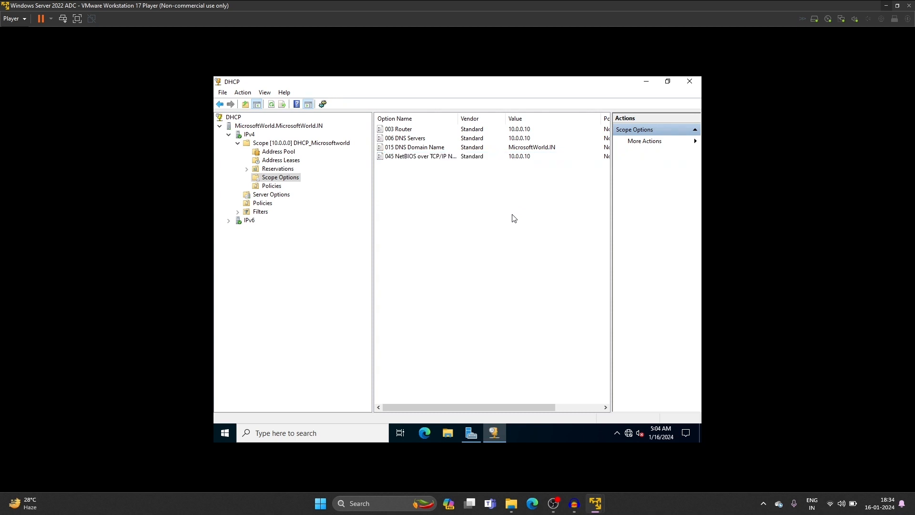
pyautogui.click(686, 83)
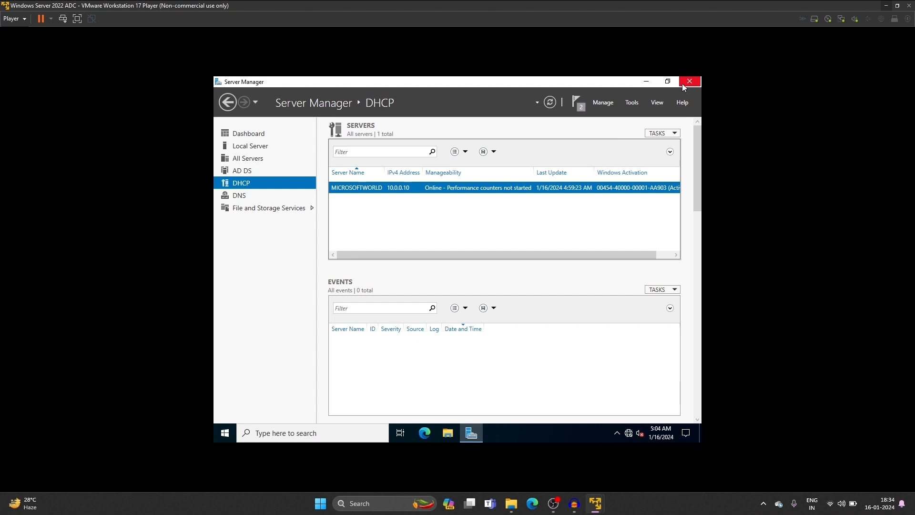
pyautogui.click(689, 81)
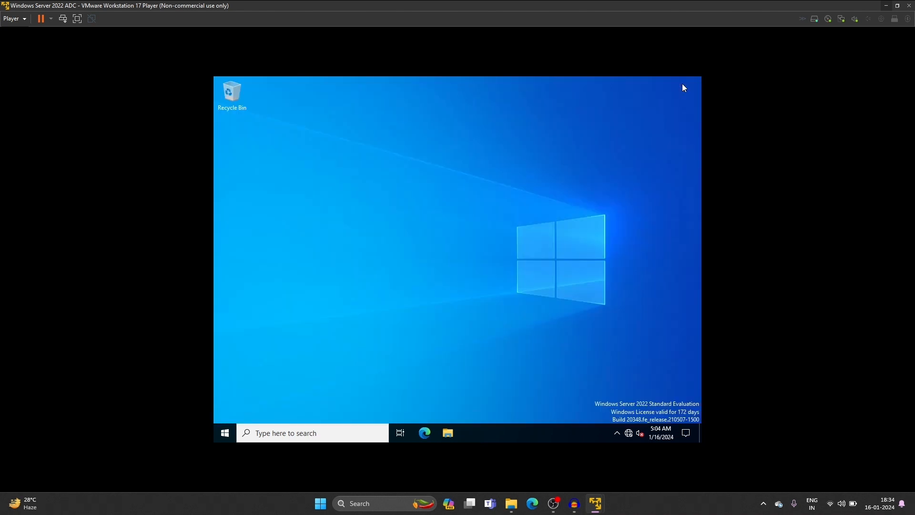
# Open the Run dialog on the server and execute gpupdate
pyautogui.click(317, 431)
pyautogui.write('run')
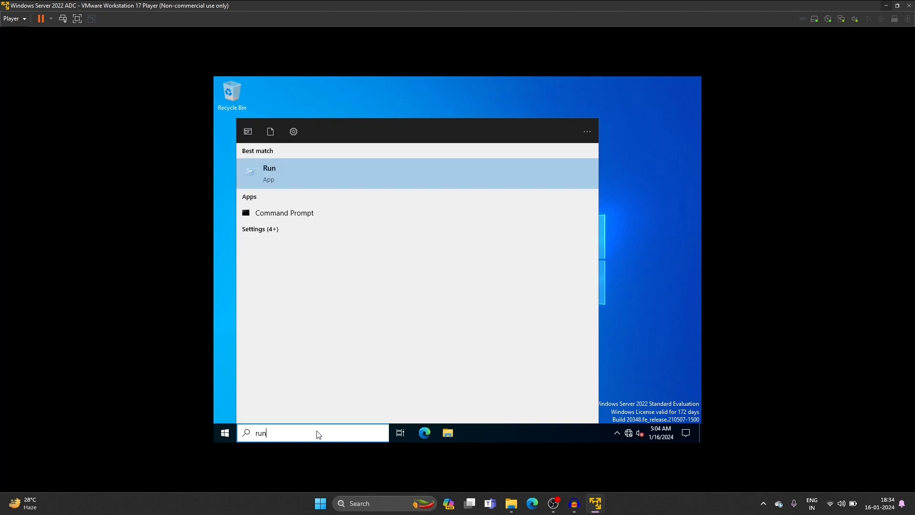
pyautogui.press('Return')
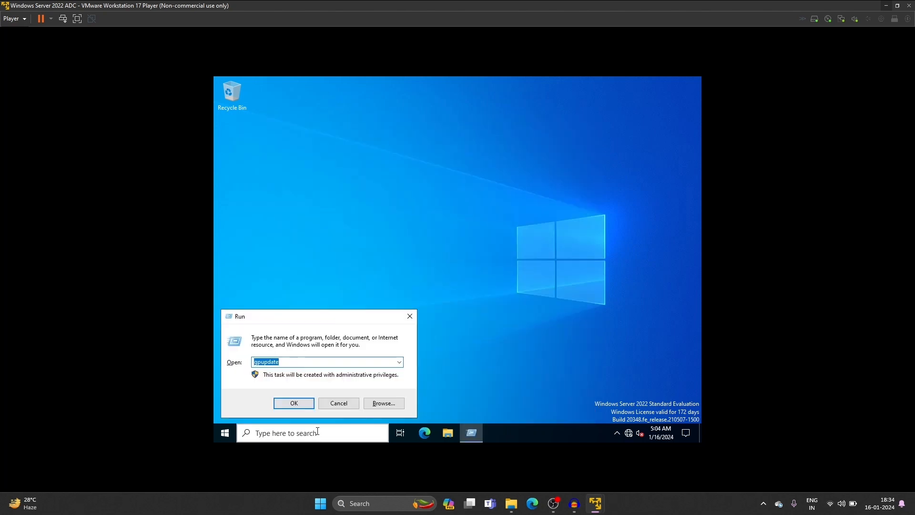
pyautogui.press('Return')
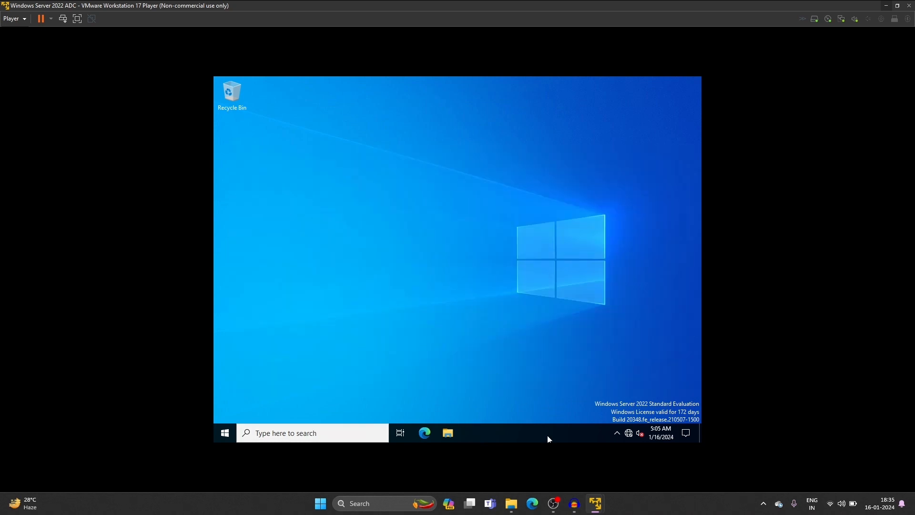
# Switch to the Windows 11 x64 virtual machine, unlock it and sign in to the preselected user account with the account password
pyautogui.moveTo(600, 509)
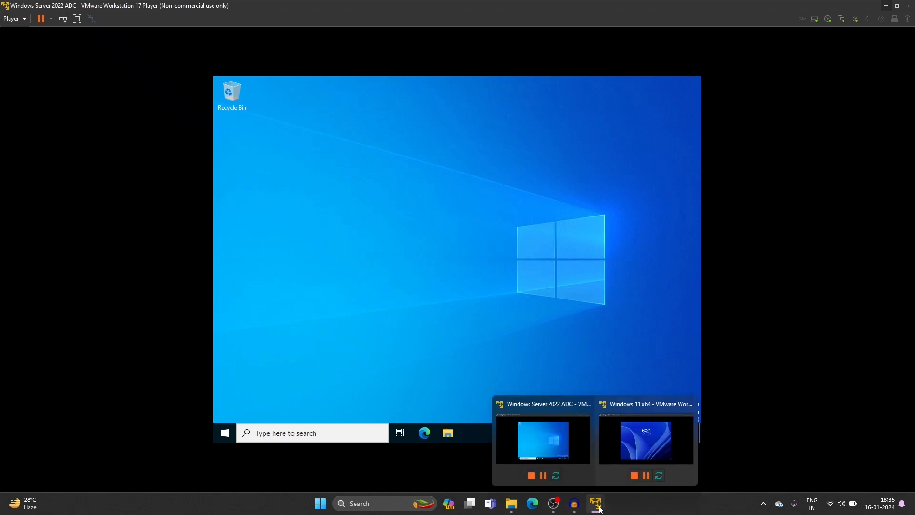
pyautogui.click(643, 439)
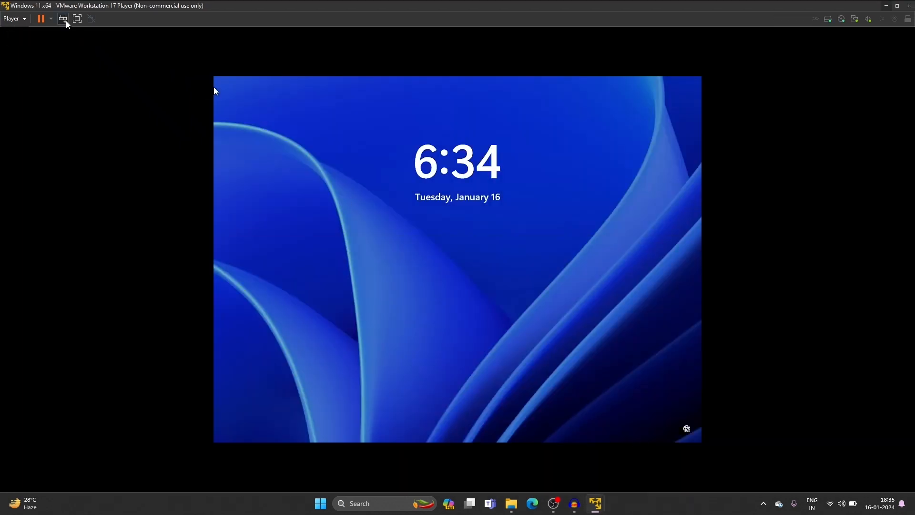
pyautogui.click(66, 22)
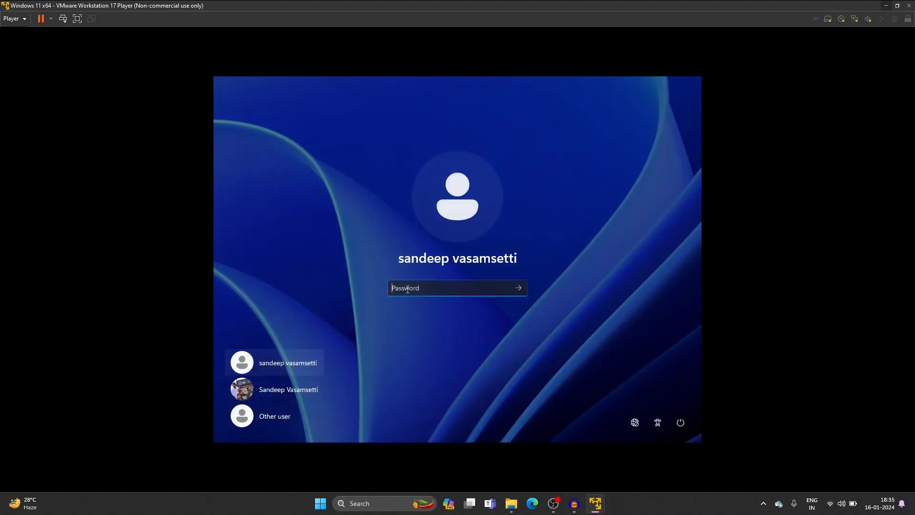
pyautogui.write('********')
pyautogui.press('Return')
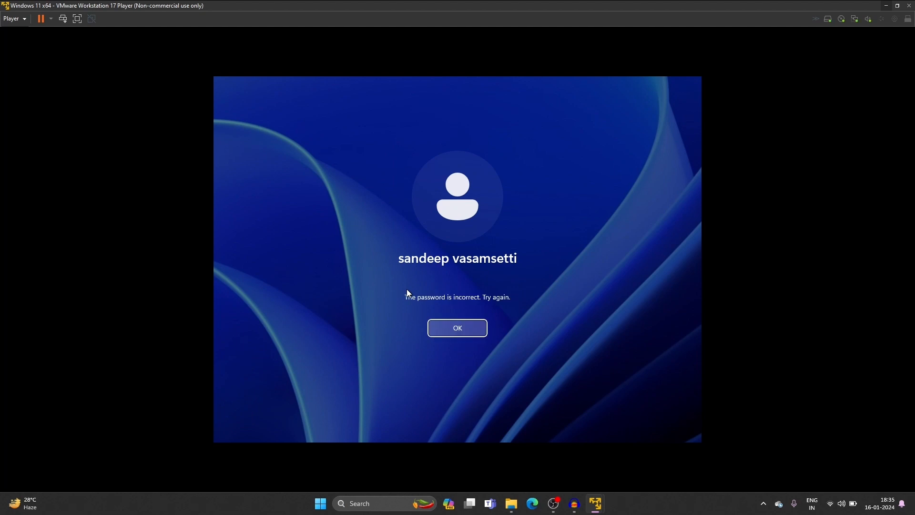
pyautogui.click(442, 324)
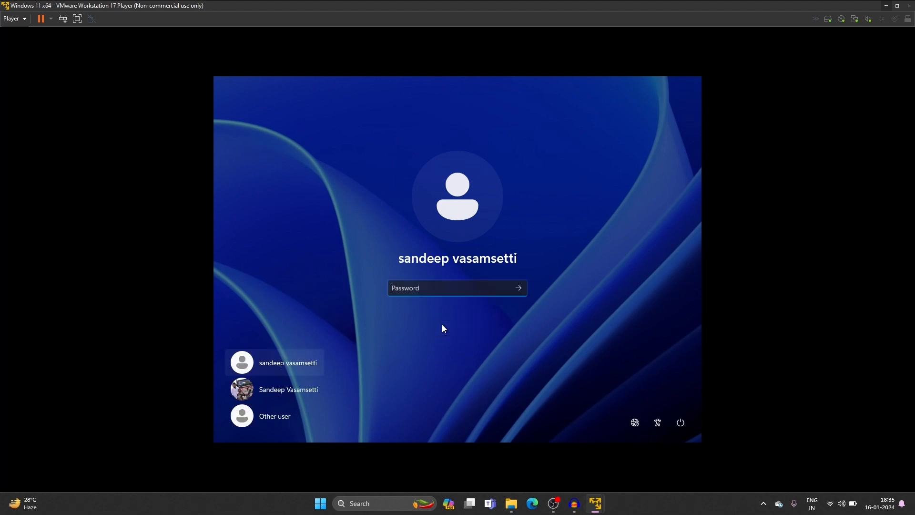
pyautogui.write('********')
pyautogui.press('Return')
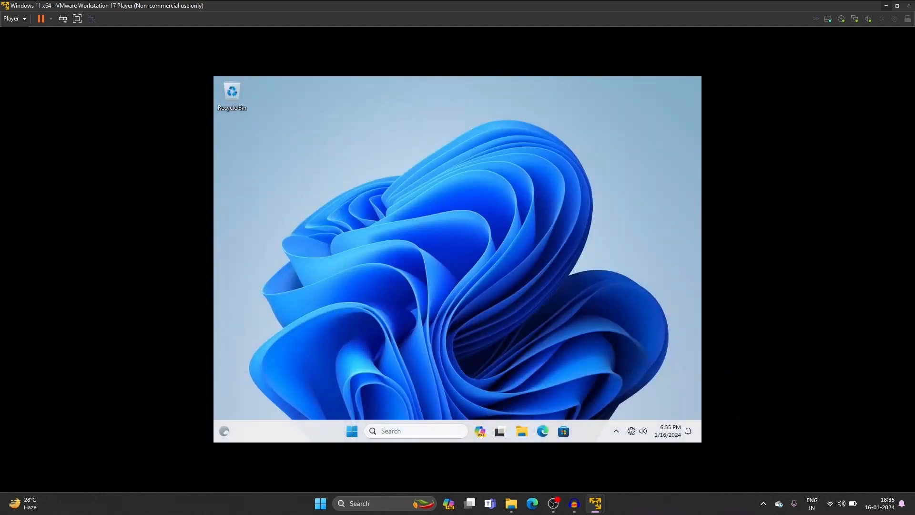
# Open Command Prompt on the Windows 11 client and run ipconfig to check its IP configuration
pyautogui.click(420, 435)
pyautogui.write('cmd')
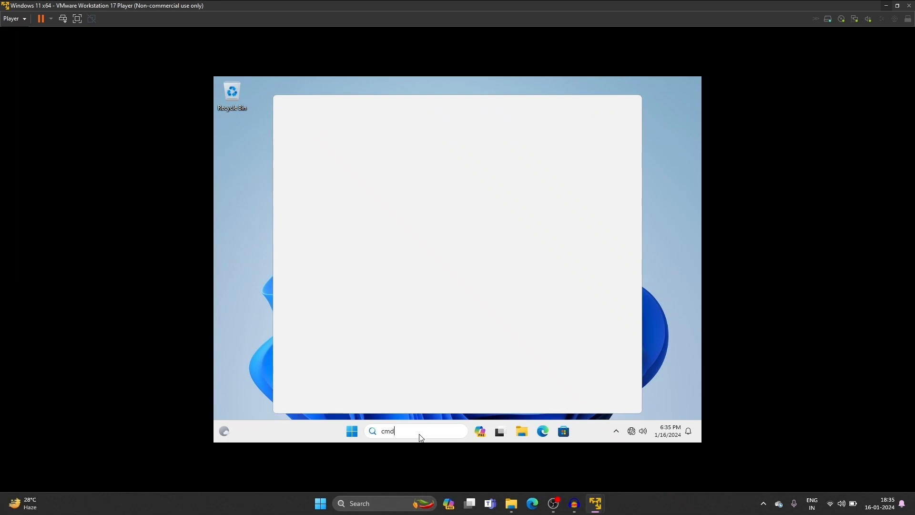
pyautogui.press('Return')
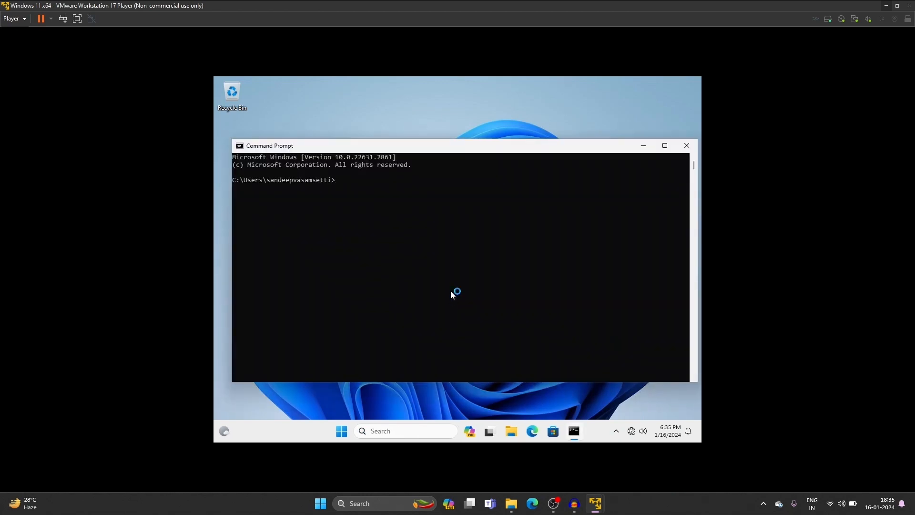
pyautogui.write('ipconfig')
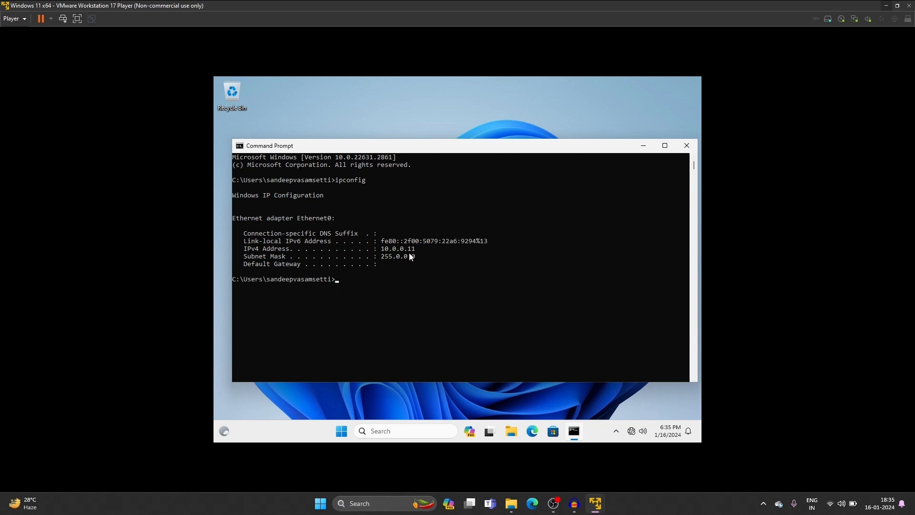
# Set the client's Ethernet IP assignment to Automatic (DHCP) in the Network & internet settings and save it
pyautogui.rightClick(631, 430)
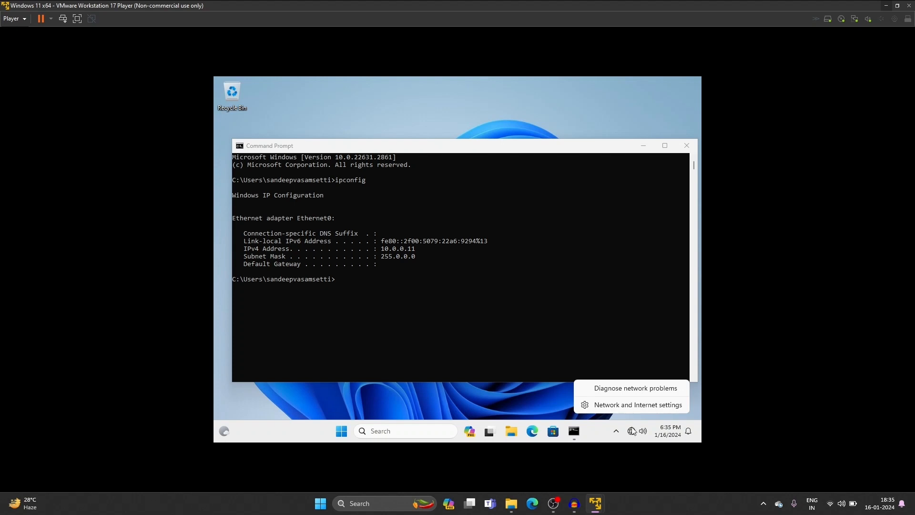
pyautogui.click(642, 405)
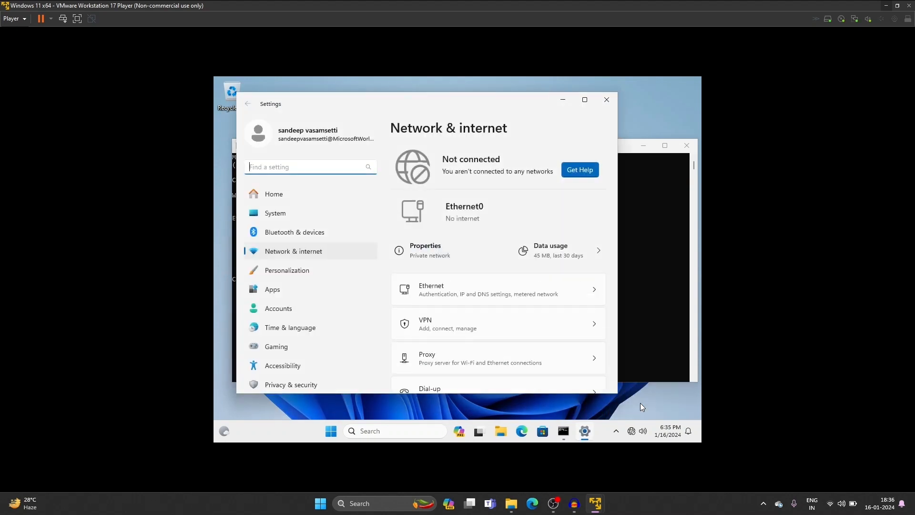
pyautogui.click(530, 292)
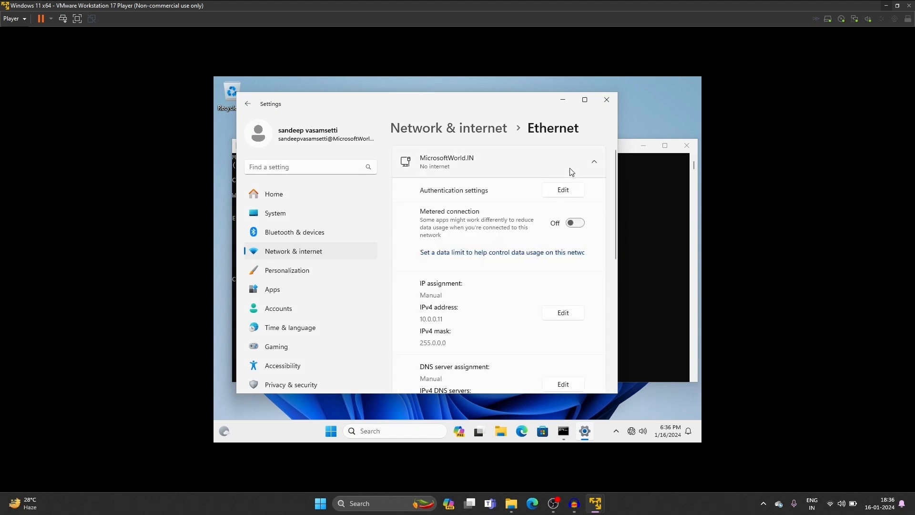
pyautogui.click(585, 99)
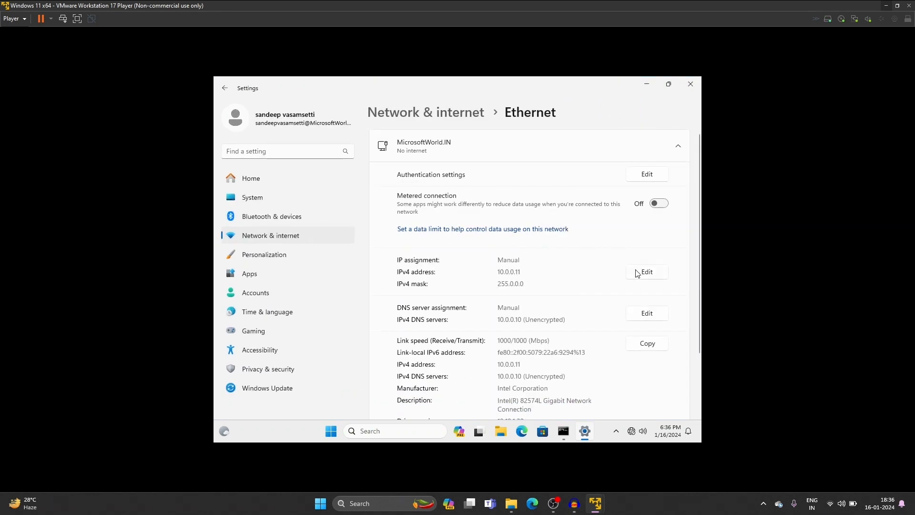
pyautogui.click(646, 272)
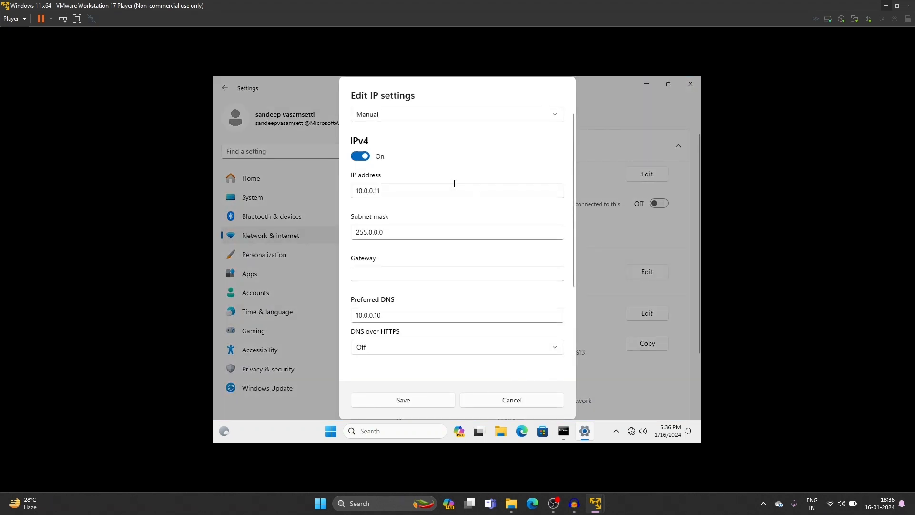
pyautogui.click(398, 118)
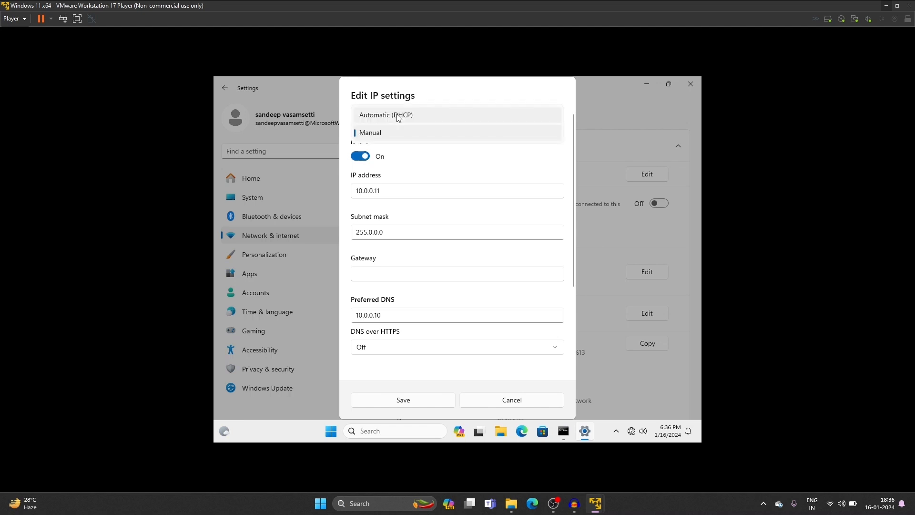
pyautogui.click(399, 117)
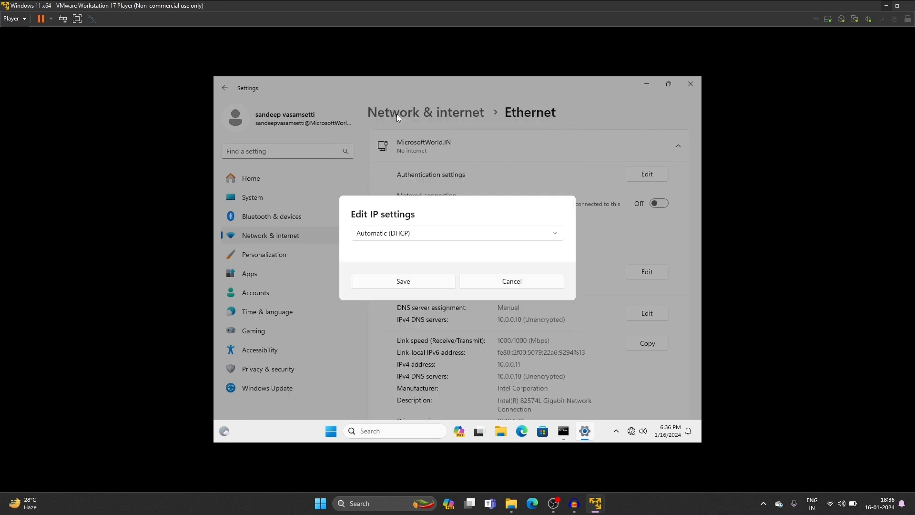
pyautogui.click(413, 282)
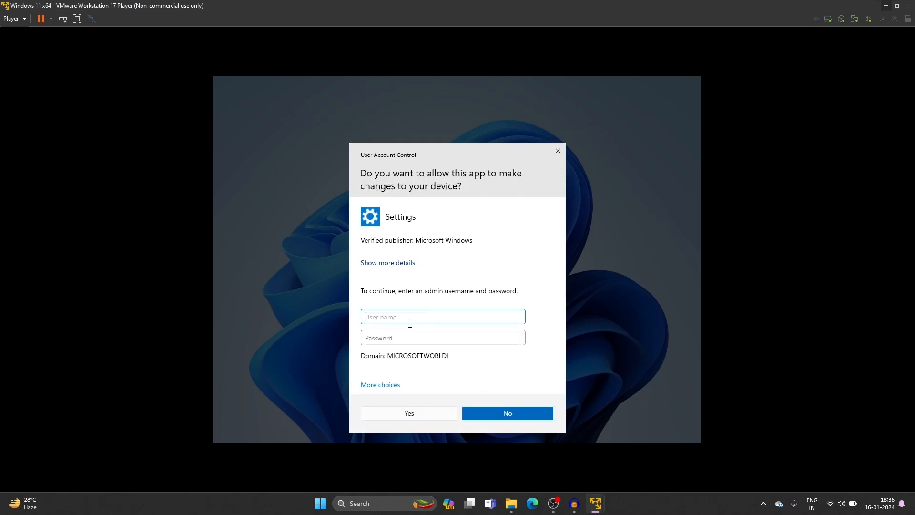
# Authorize the Settings change in the User Account Control prompt as Administrator with the account password
pyautogui.write('Administrator')
pyautogui.press('Tab')
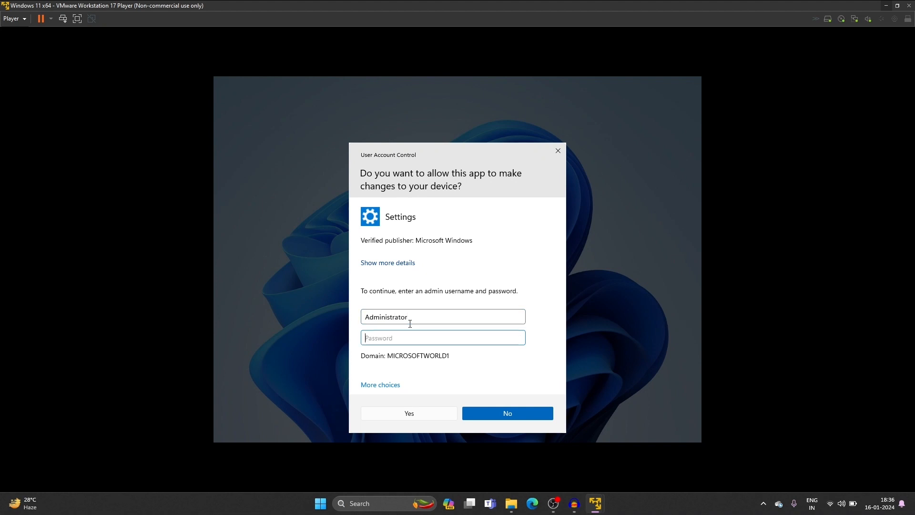
pyautogui.write('•••••••')
pyautogui.click(434, 413)
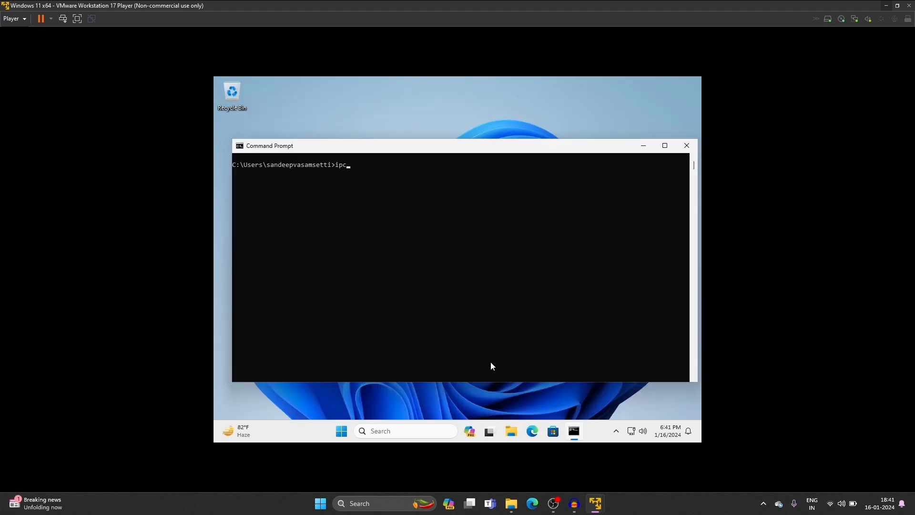
# Run ipconfig in the client's Command Prompt to check its IP configuration under DHCP
pyautogui.write('nfig')
pyautogui.press('Return')
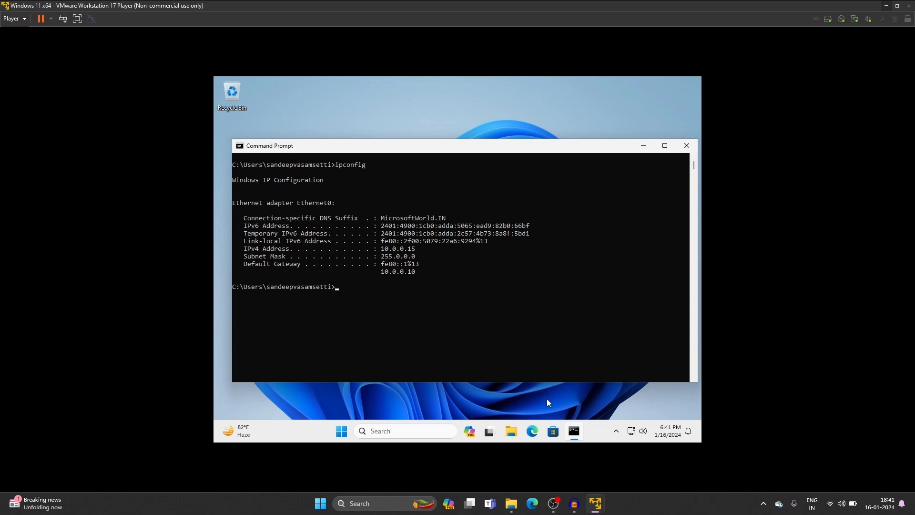
# Switch to the Windows Server 2022 ADC virtual machine, open DHCP Manager for the server from Server Manager, and maximize it
pyautogui.moveTo(600, 494)
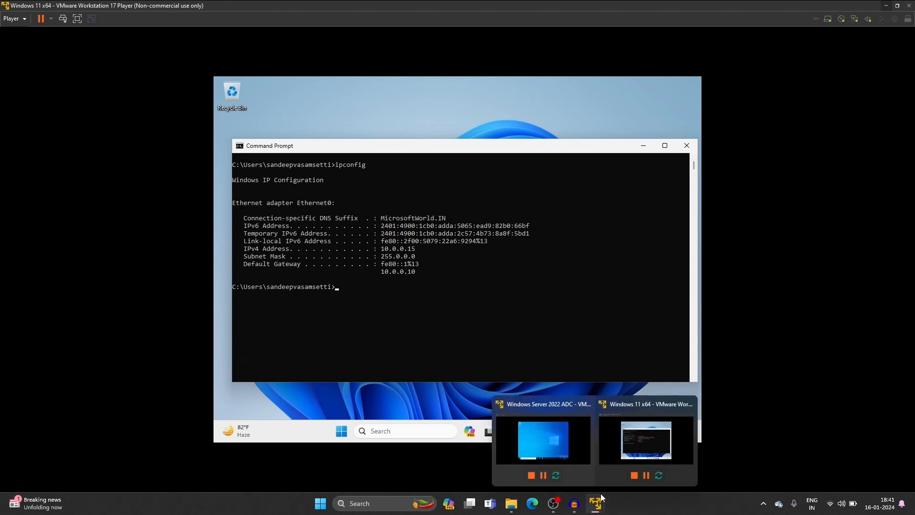
pyautogui.click(574, 445)
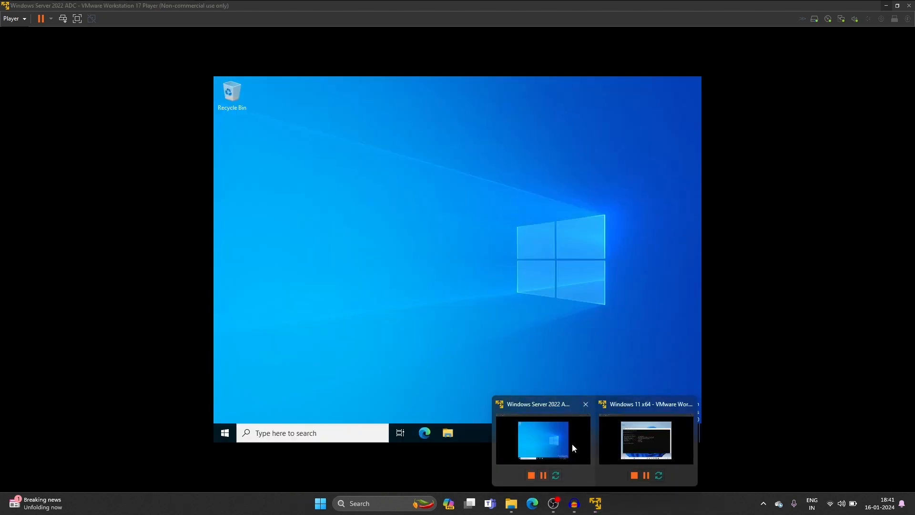
pyautogui.click(227, 435)
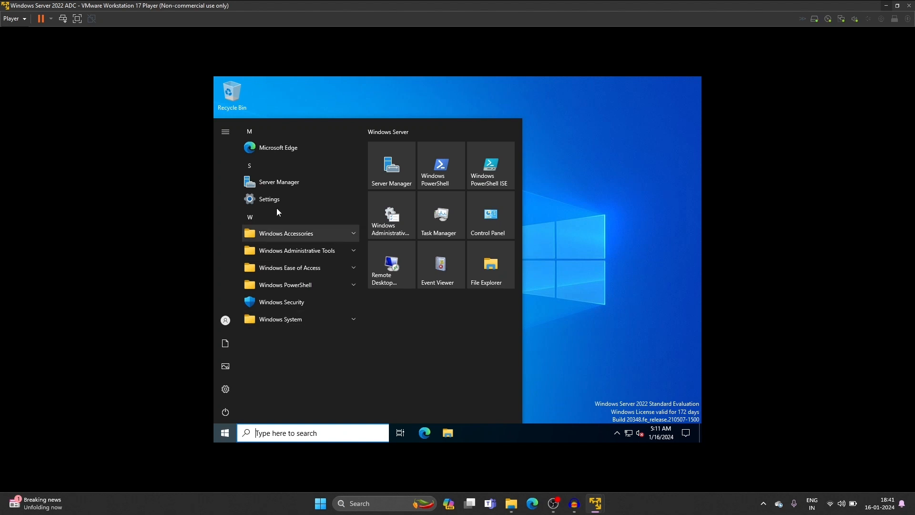
pyautogui.click(288, 181)
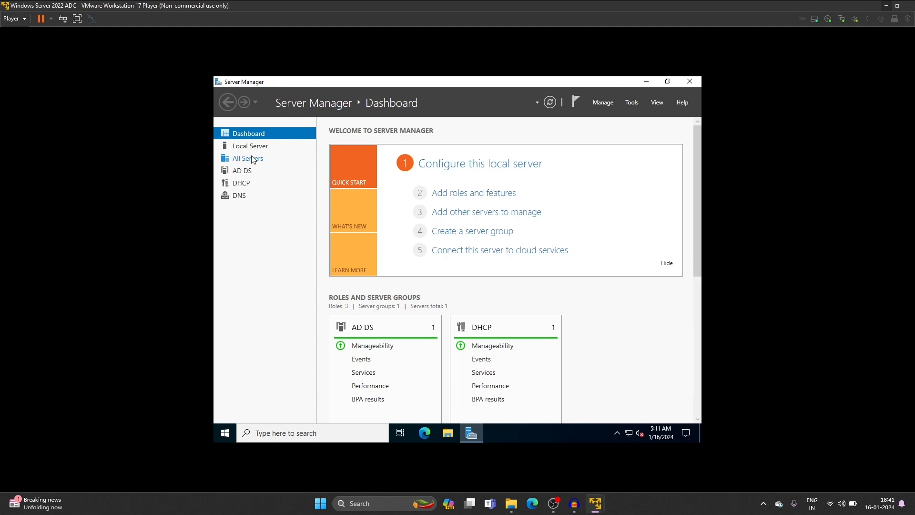
pyautogui.click(241, 184)
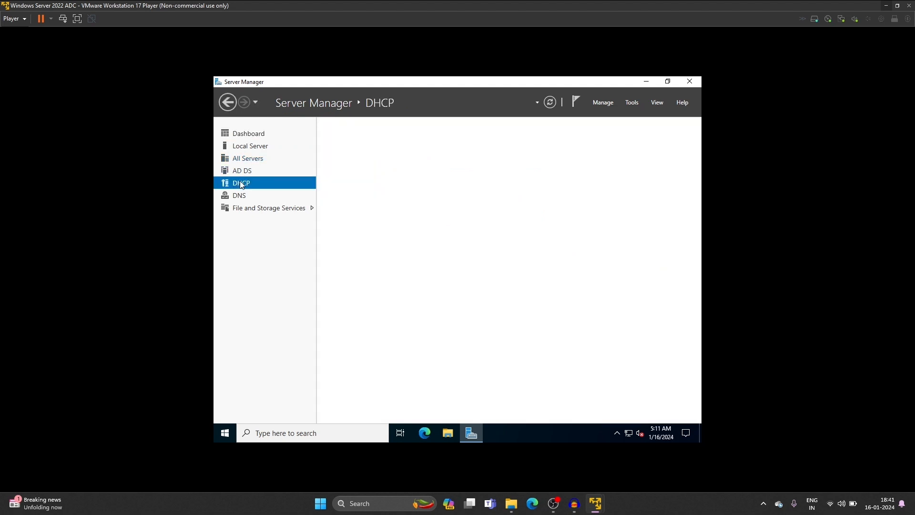
pyautogui.rightClick(443, 192)
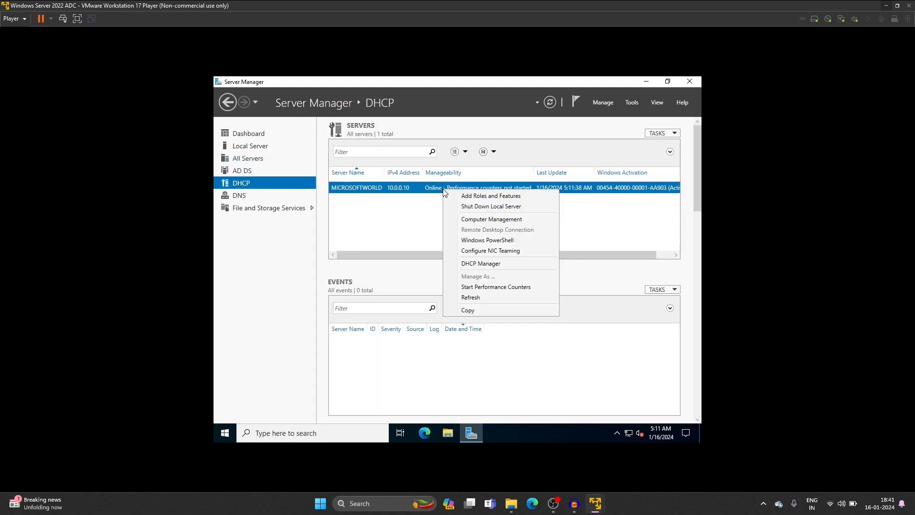
pyautogui.click(487, 269)
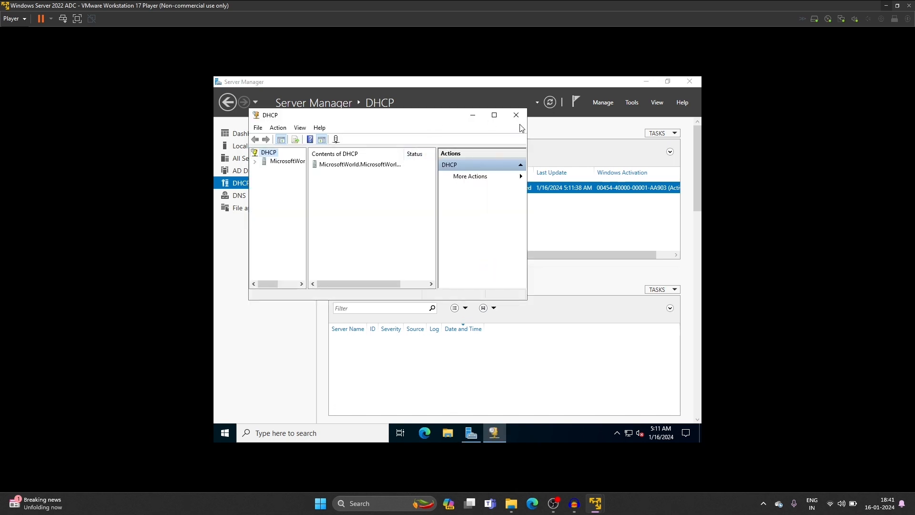
pyautogui.click(494, 115)
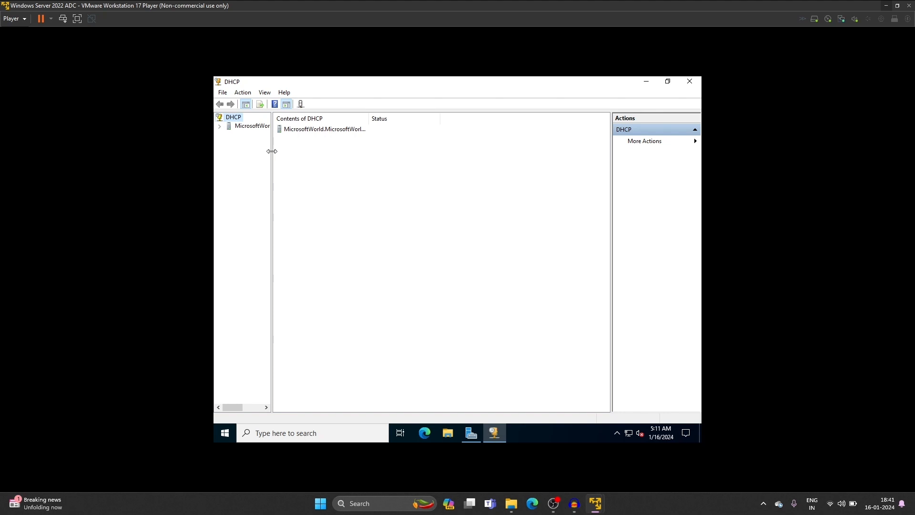
# Expand the server's IPv4 scope 10.0.0.0 and examine its address pool and address leases for the client's lease
pyautogui.moveTo(271, 151); pyautogui.dragTo(338, 150)
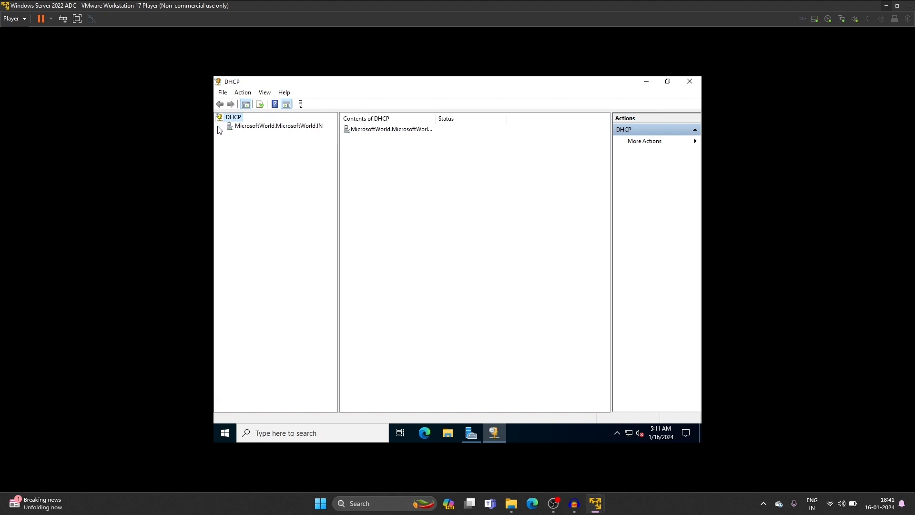
pyautogui.click(219, 126)
pyautogui.click(229, 135)
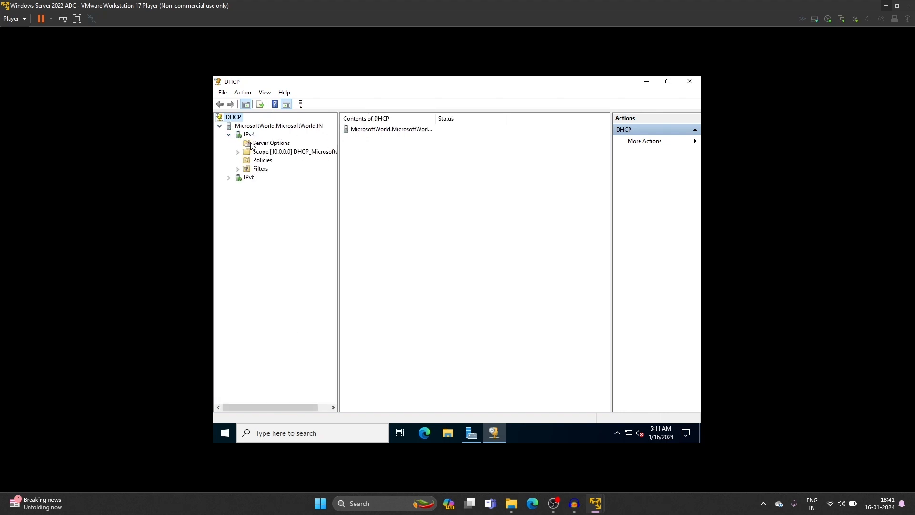
pyautogui.click(285, 143)
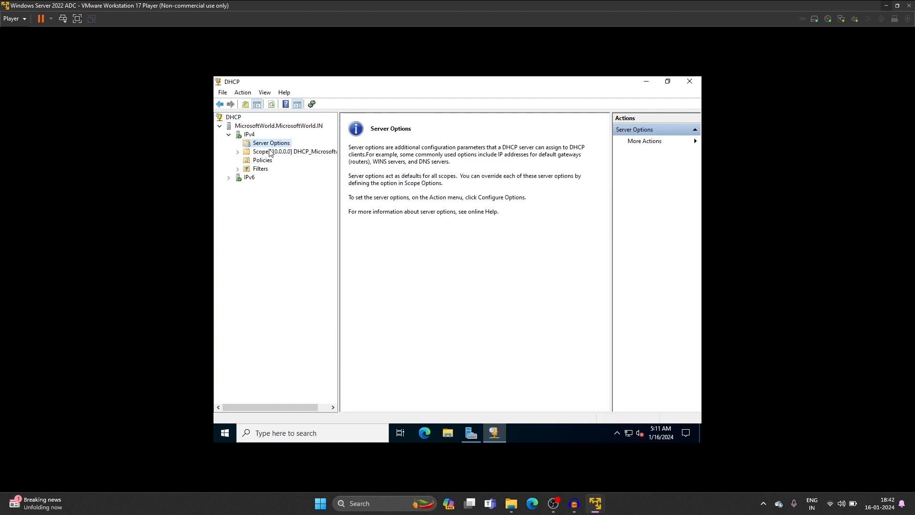
pyautogui.click(238, 152)
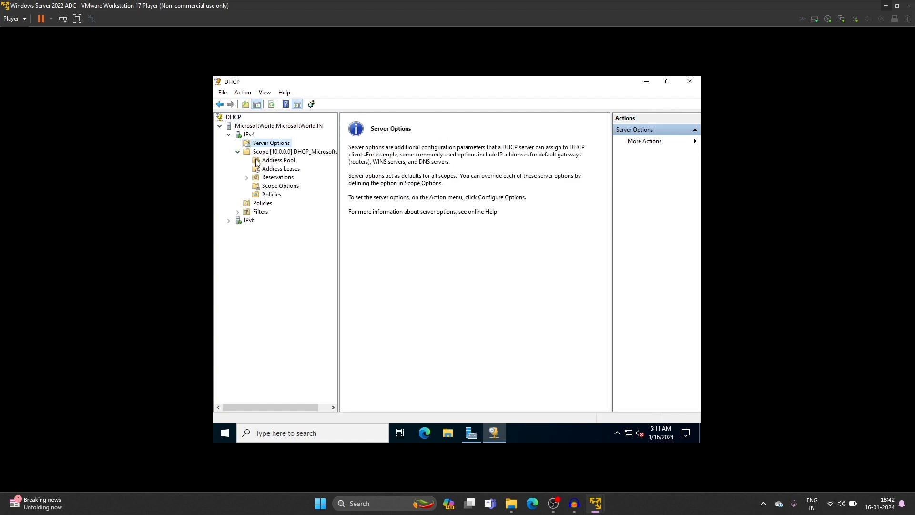
pyautogui.click(269, 162)
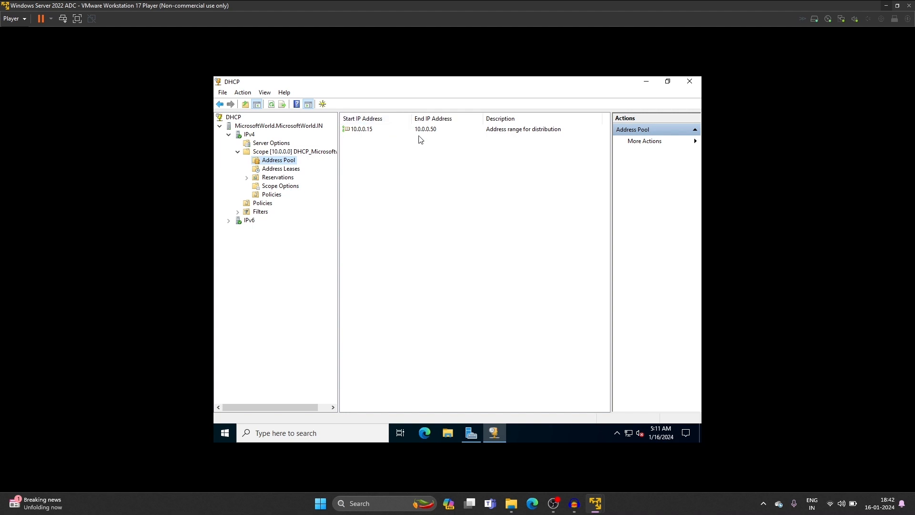
pyautogui.click(277, 170)
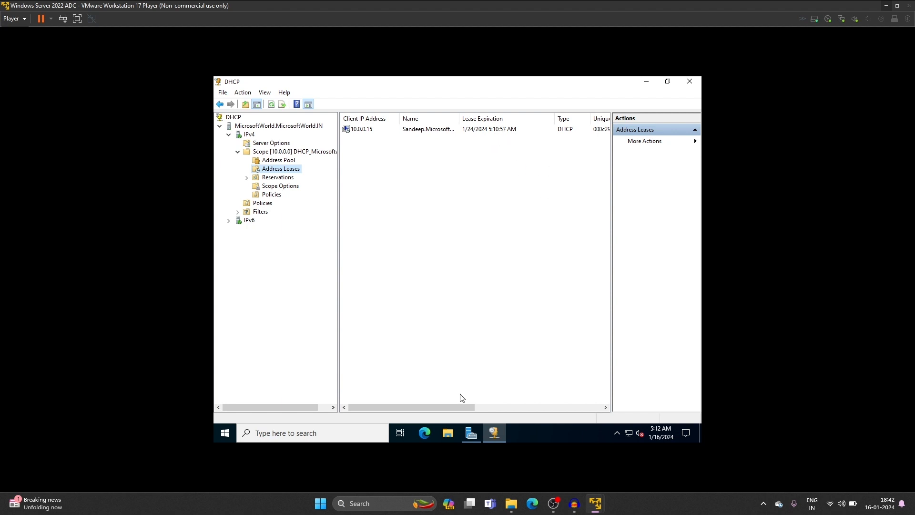
pyautogui.moveTo(459, 409)
pyautogui.mouseDown()
pyautogui.moveTo(594, 407)
pyautogui.moveTo(445, 402)
pyautogui.mouseUp()
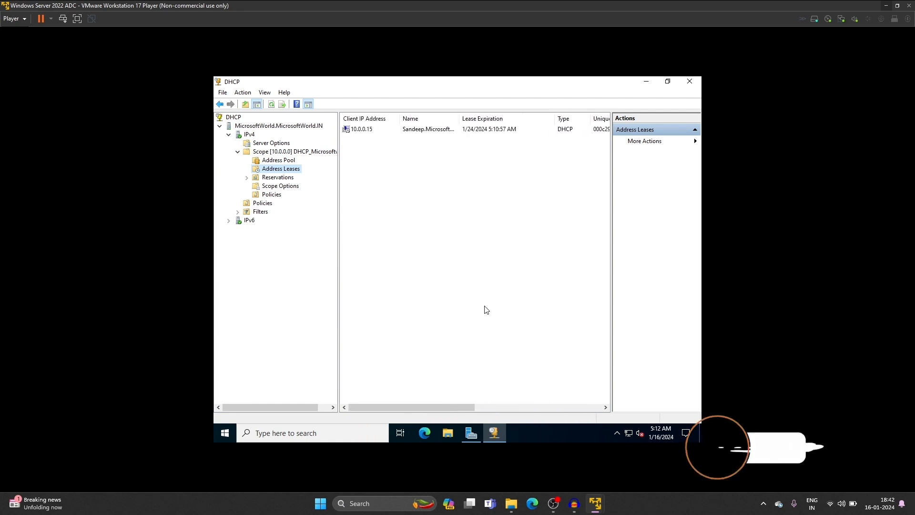